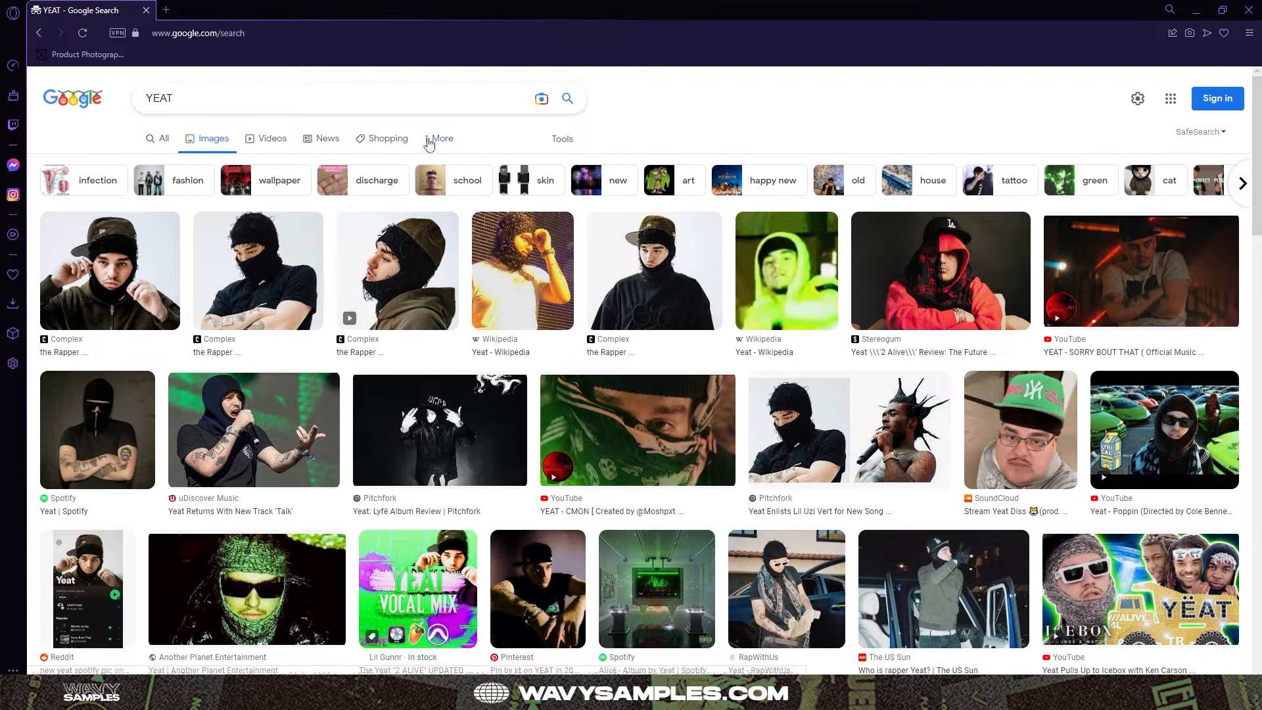
Filter the YEAT image search results to show only large images.
{"action": "left_click", "coordinate": [439, 138]}
{"action": "left_click", "coordinate": [563, 140]}
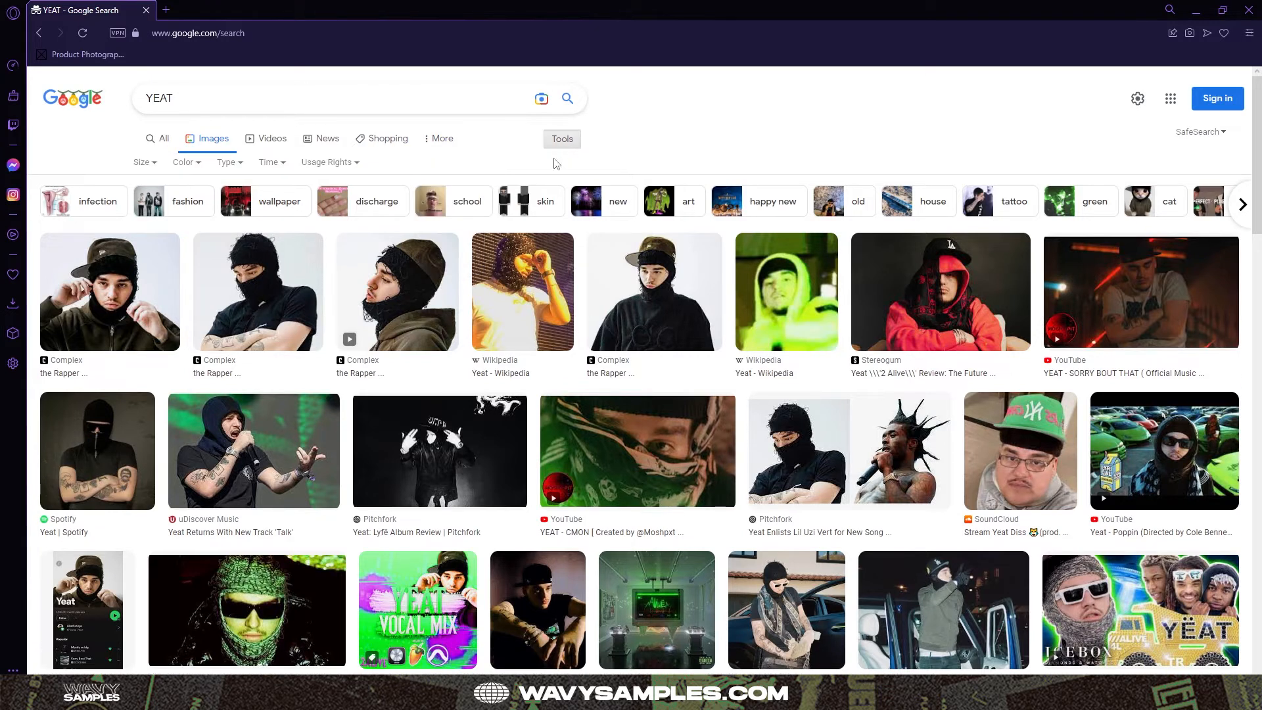
{"action": "left_click", "coordinate": [145, 162]}
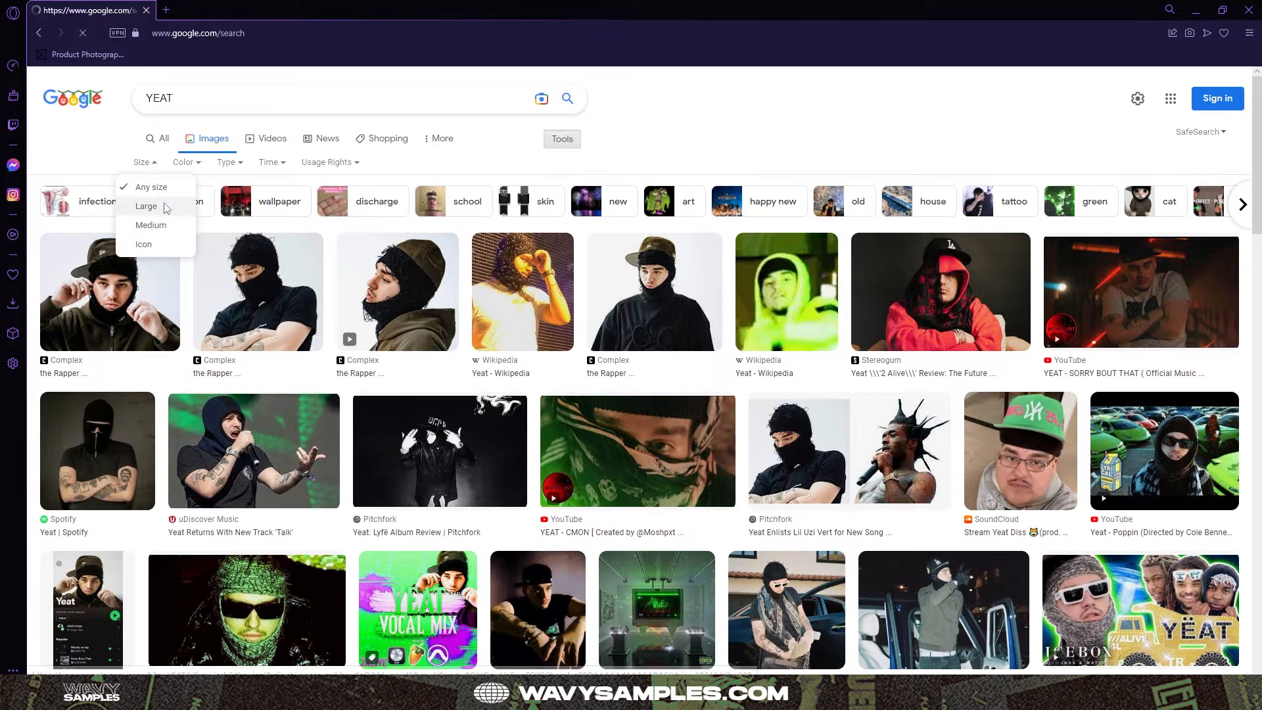
{"action": "left_click", "coordinate": [165, 205]}
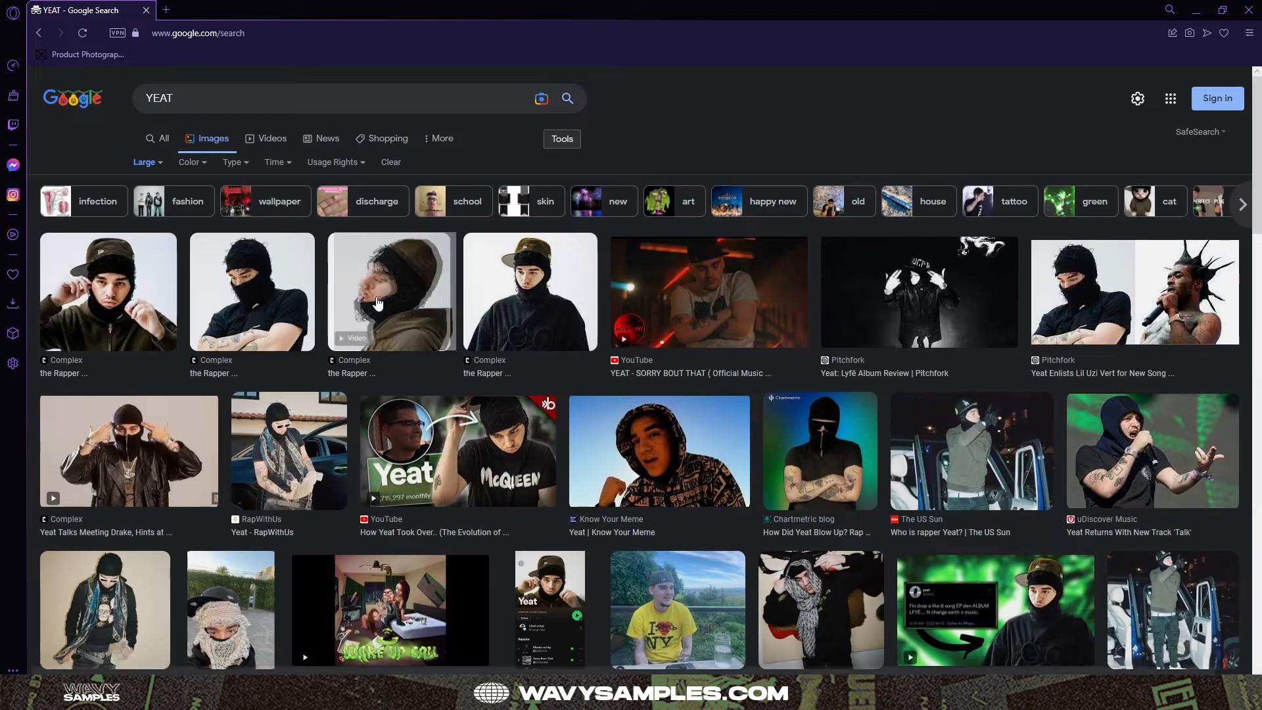
Open the first Complex photo of the rapper at full size in a new tab and save the image.
{"action": "right_click", "coordinate": [1003, 283]}
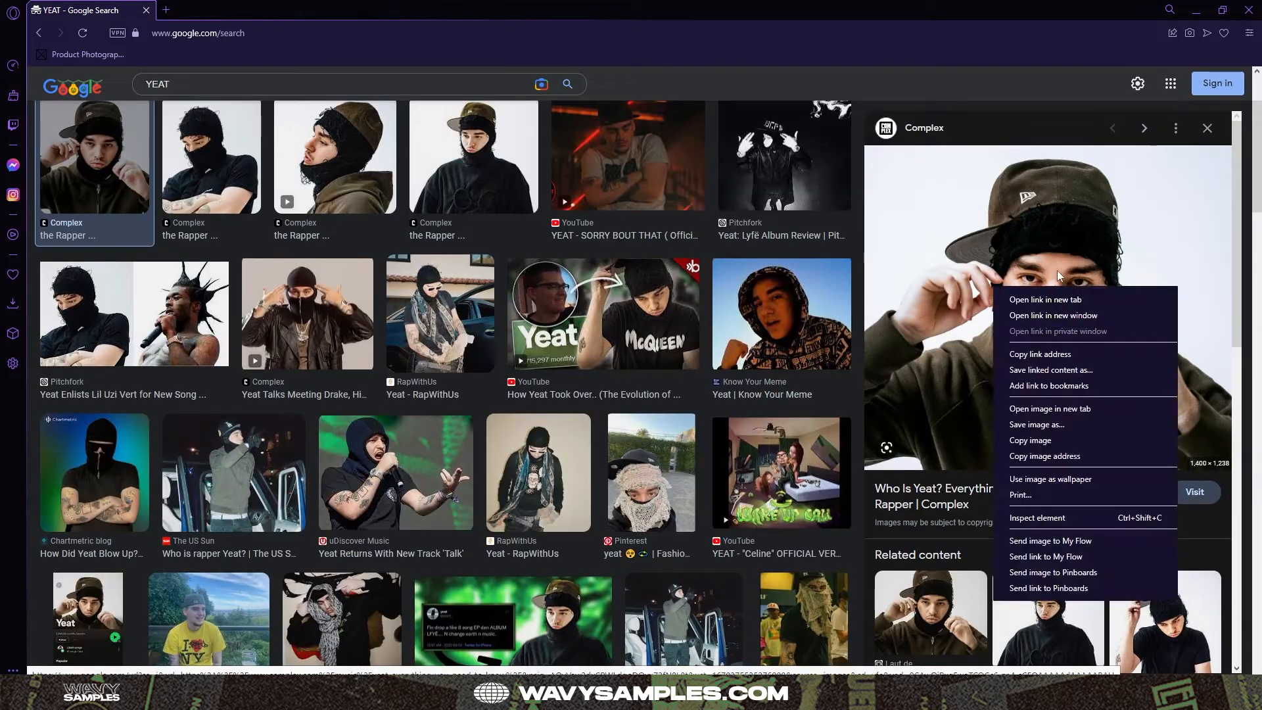
{"action": "left_click", "coordinate": [1032, 293]}
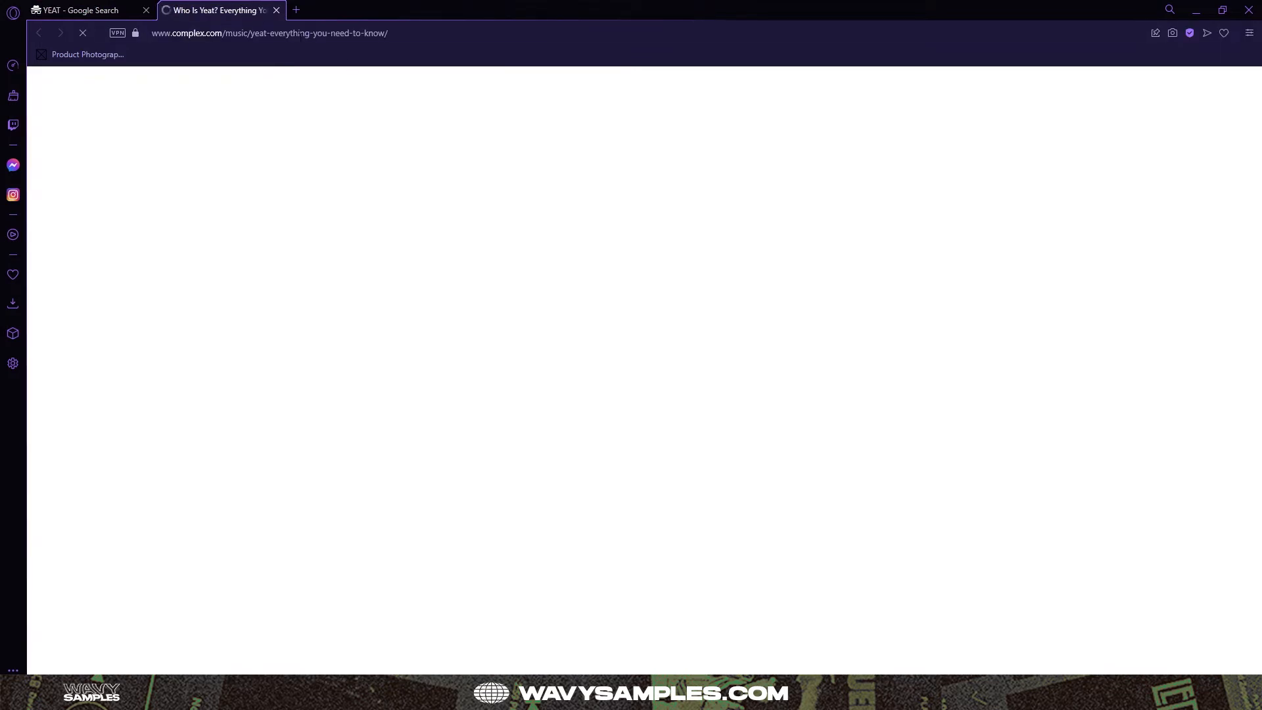
{"action": "key", "text": "ctrl+w"}
{"action": "right_click", "coordinate": [978, 311]}
{"action": "left_click", "coordinate": [1085, 447]}
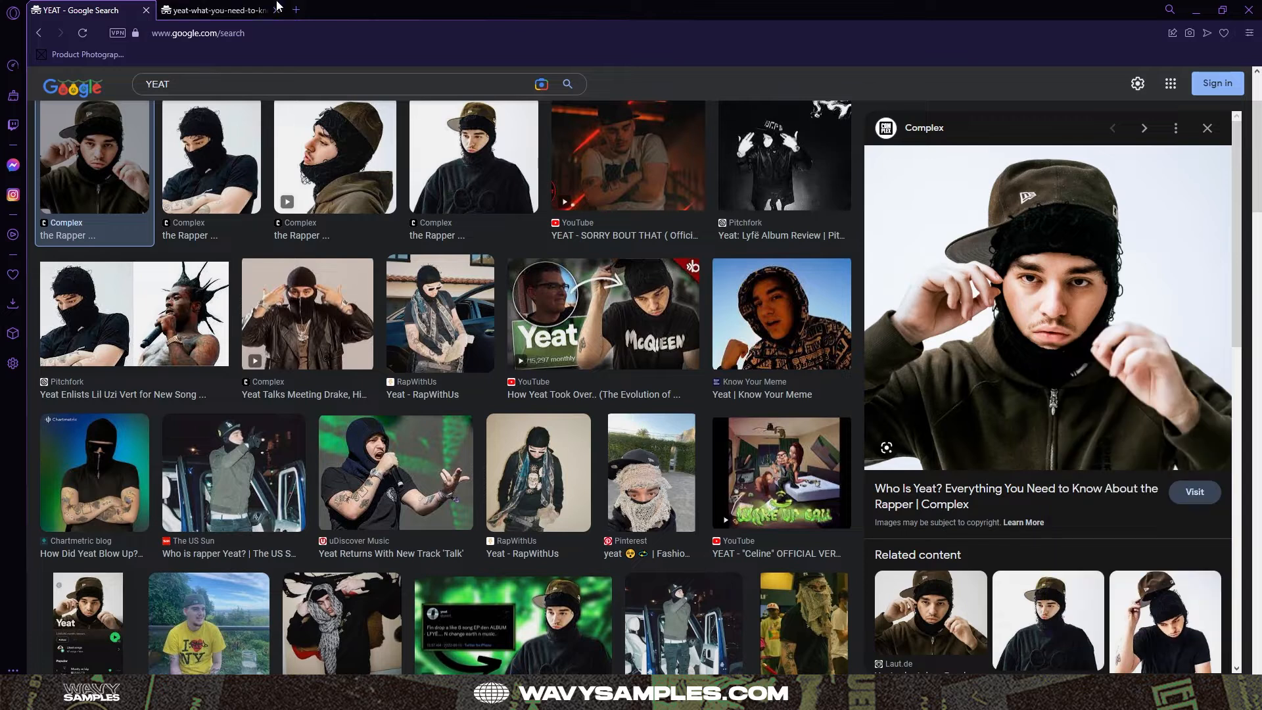
{"action": "right_click", "coordinate": [421, 177]}
{"action": "left_click", "coordinate": [499, 208]}
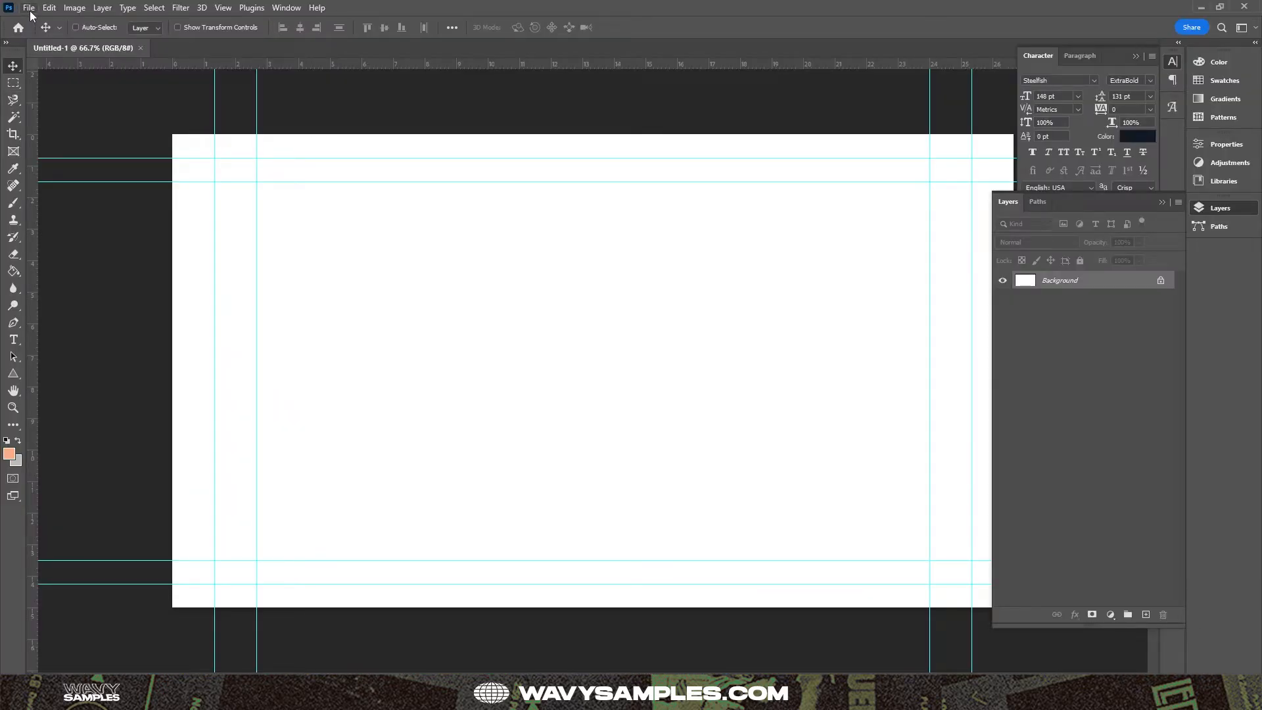
Switch to Photoshop and look at the Film & Video presets for a new document.
{"action": "left_click", "coordinate": [29, 8]}
{"action": "left_click", "coordinate": [87, 20]}
{"action": "left_click", "coordinate": [29, 8]}
{"action": "left_click", "coordinate": [59, 21]}
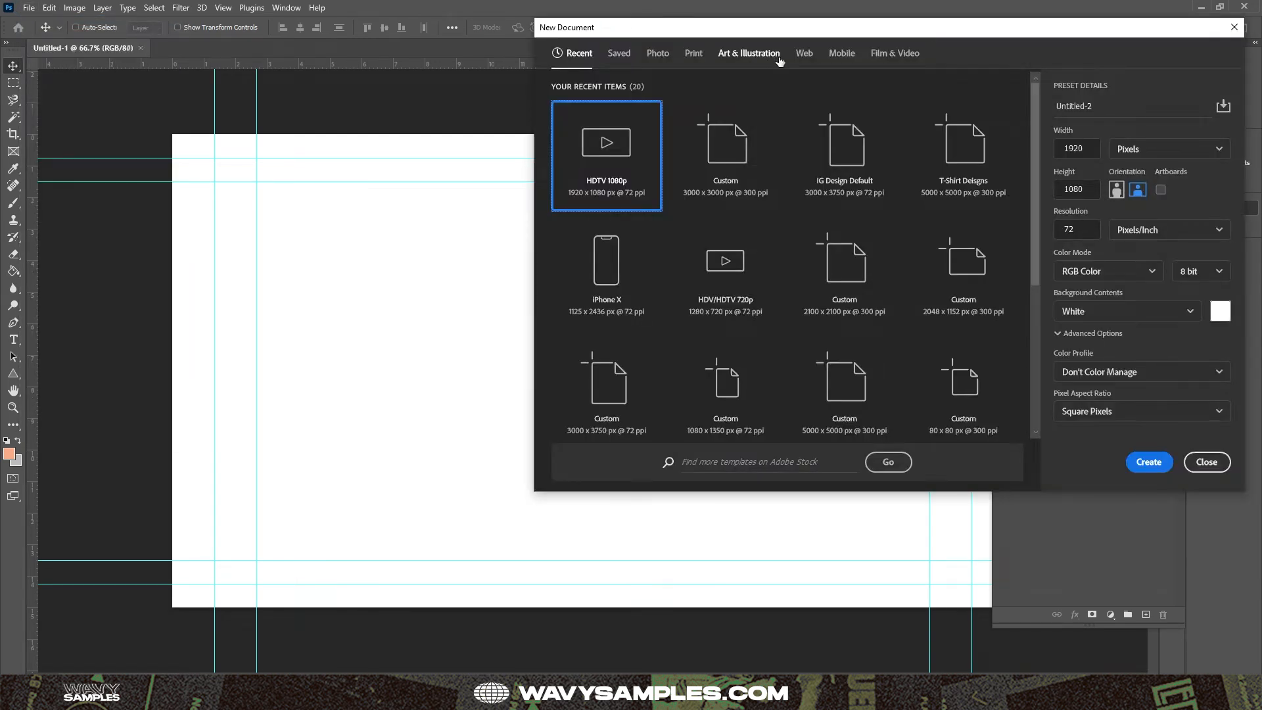
{"action": "left_click", "coordinate": [881, 56]}
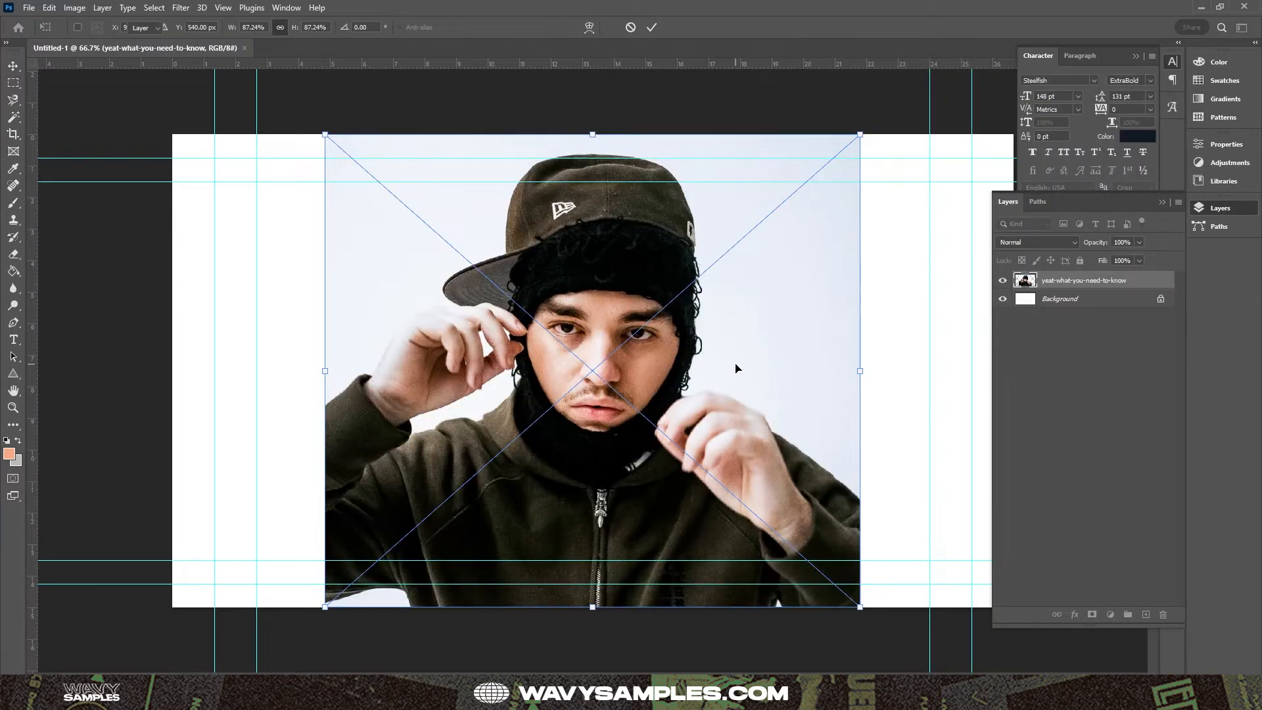
Commit the placed photo on the canvas and rasterize its layer.
{"action": "key", "text": "Return"}
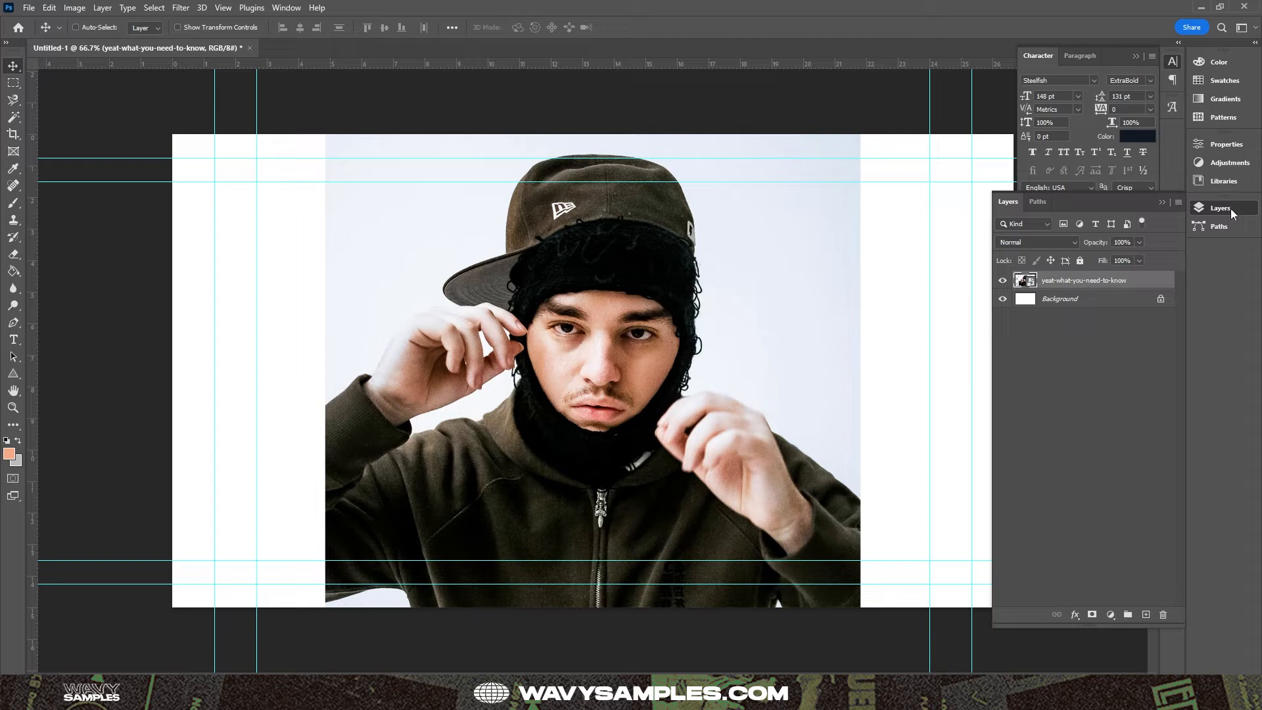
{"action": "right_click", "coordinate": [1091, 281]}
{"action": "left_click", "coordinate": [1033, 357]}
Try to select the person in the photo automatically with Select Subject, and clear the resulting selection.
{"action": "left_click", "coordinate": [159, 9]}
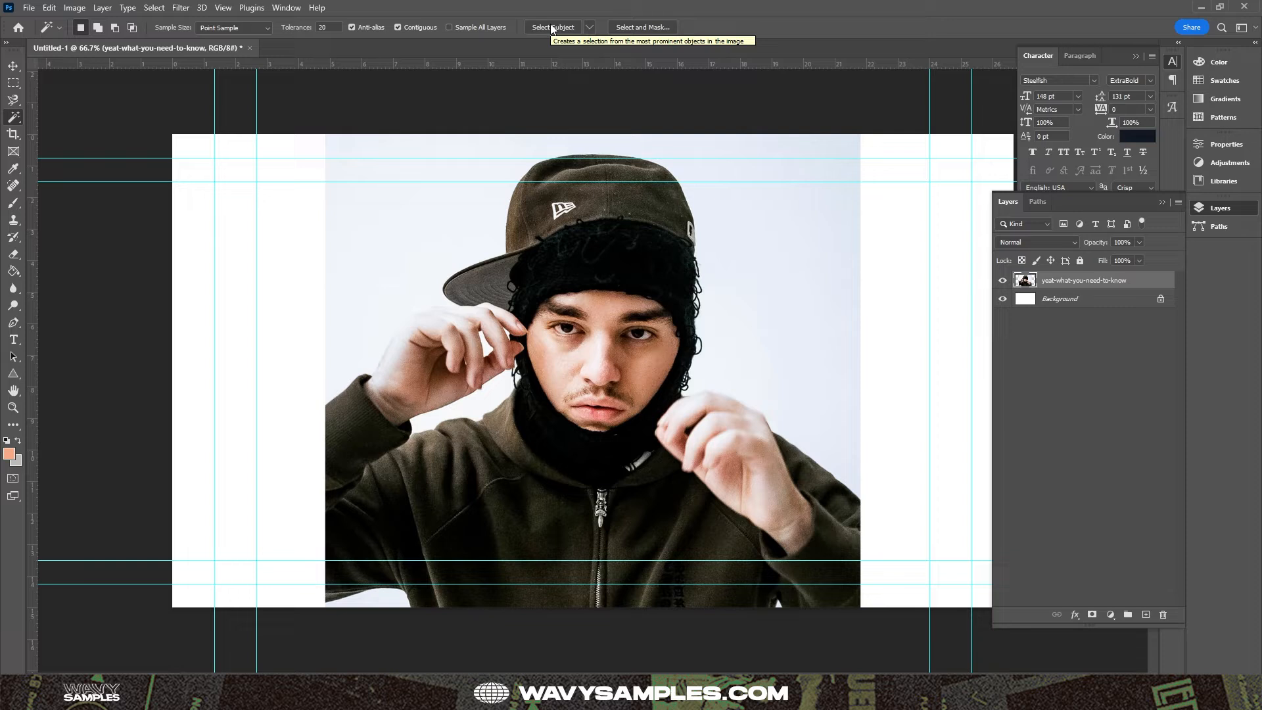
{"action": "left_click", "coordinate": [553, 28]}
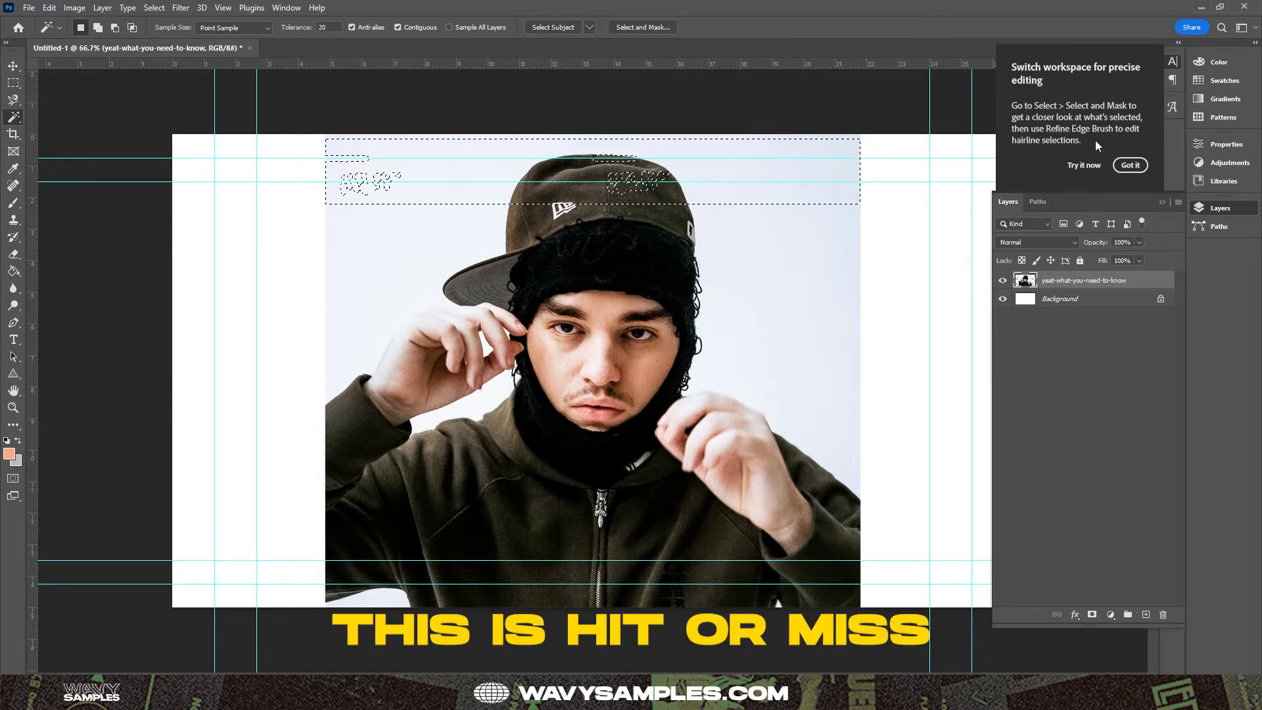
{"action": "left_click", "coordinate": [1129, 165]}
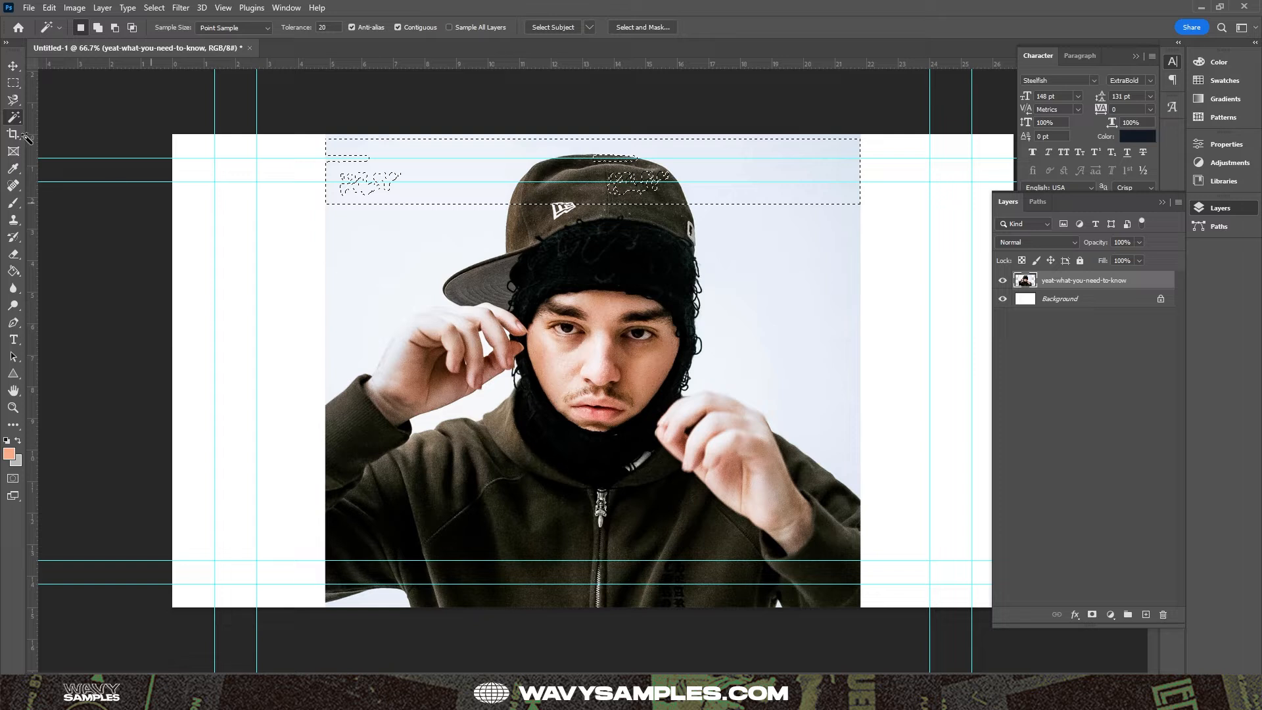
{"action": "key", "text": "ctrl+d"}
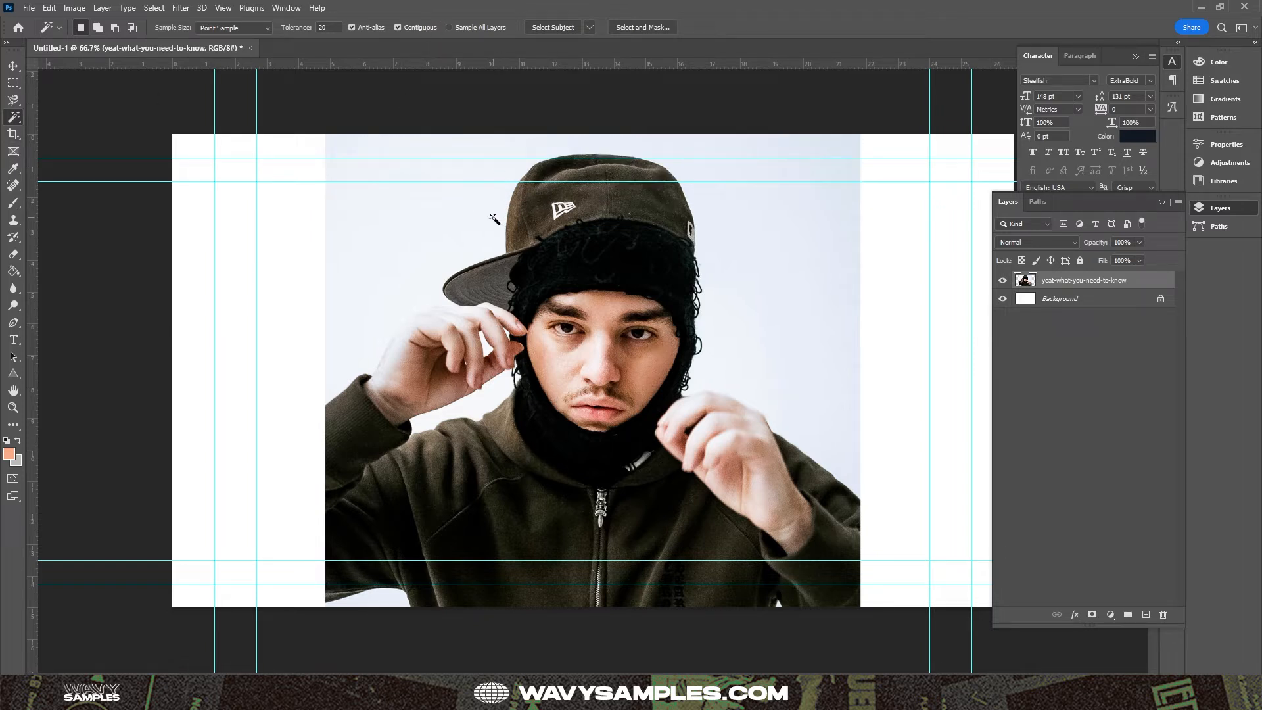
Look through the selection tools and activate the Magnetic Lasso tool.
{"action": "right_click", "coordinate": [13, 117]}
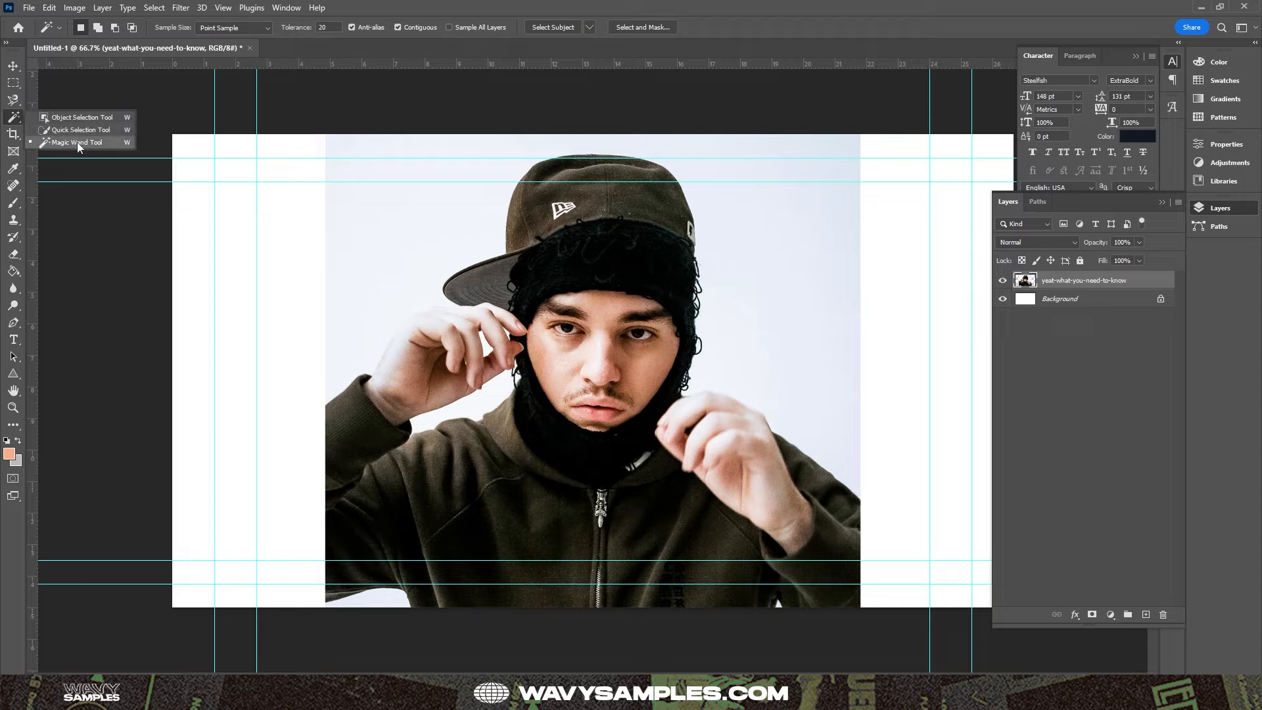
{"action": "left_click", "coordinate": [51, 144]}
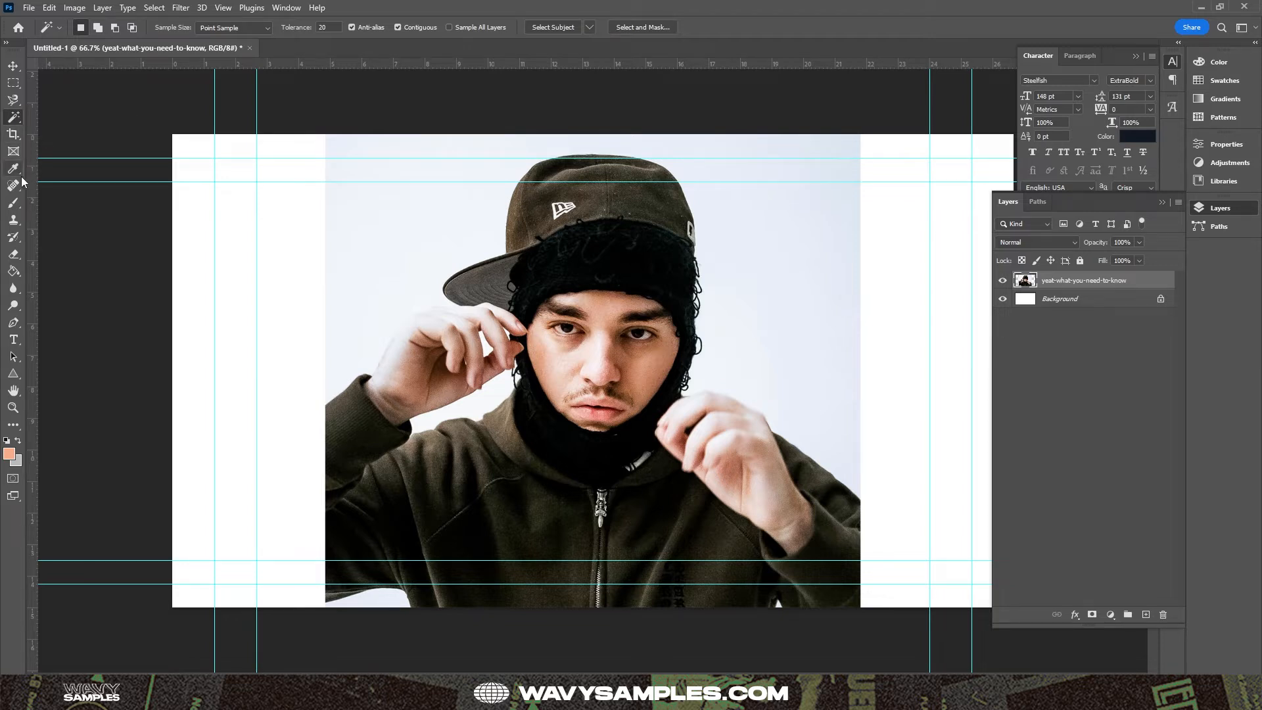
{"action": "left_click", "coordinate": [14, 185]}
{"action": "right_click", "coordinate": [13, 117]}
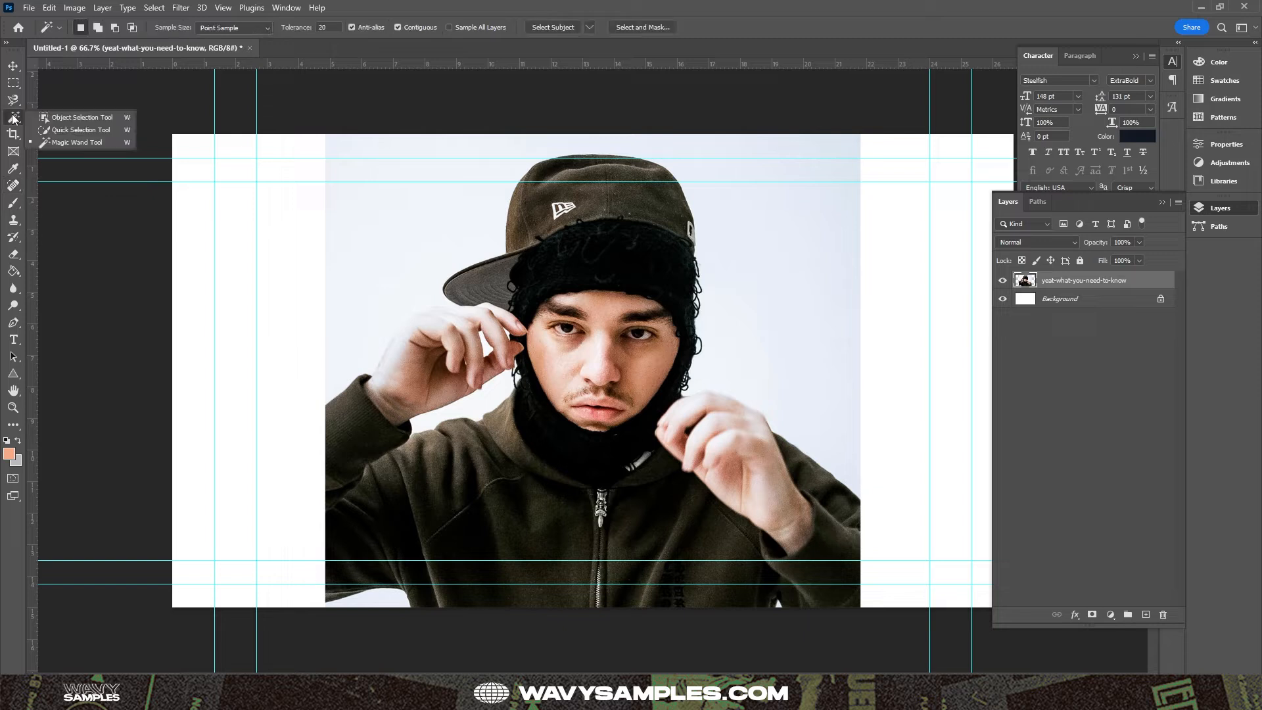
{"action": "left_click", "coordinate": [14, 100]}
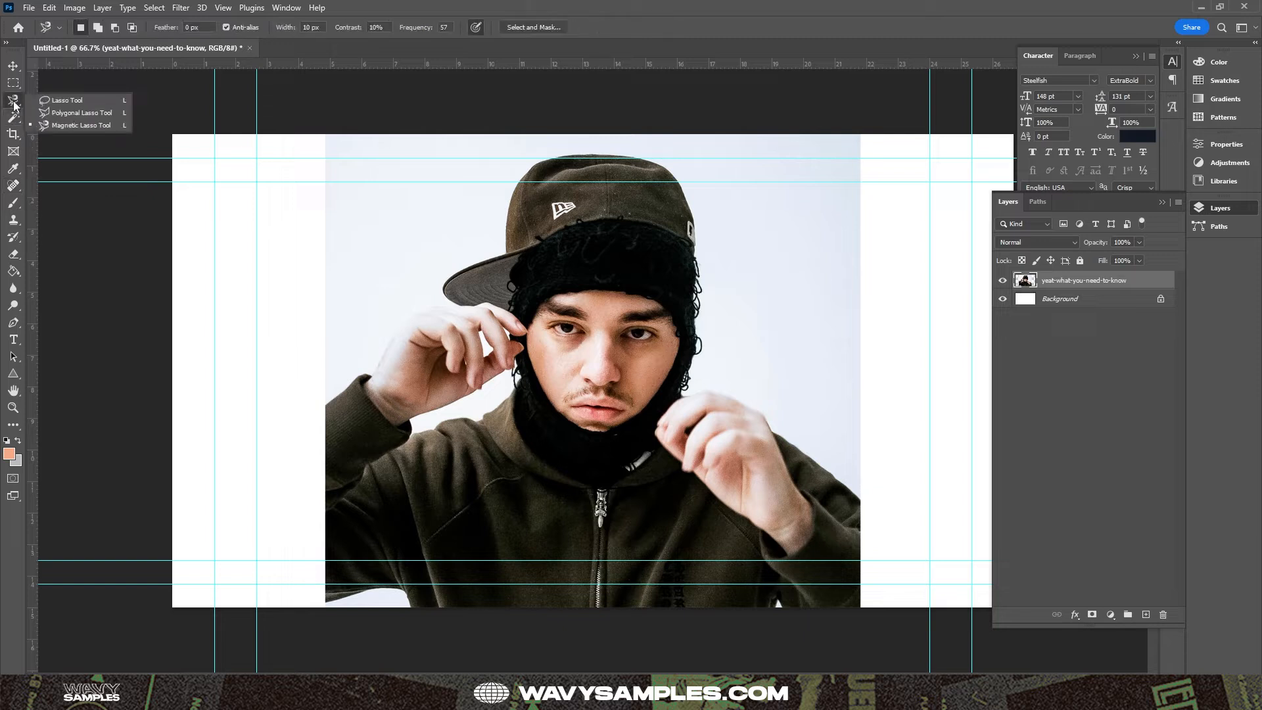
{"action": "left_click", "coordinate": [79, 125]}
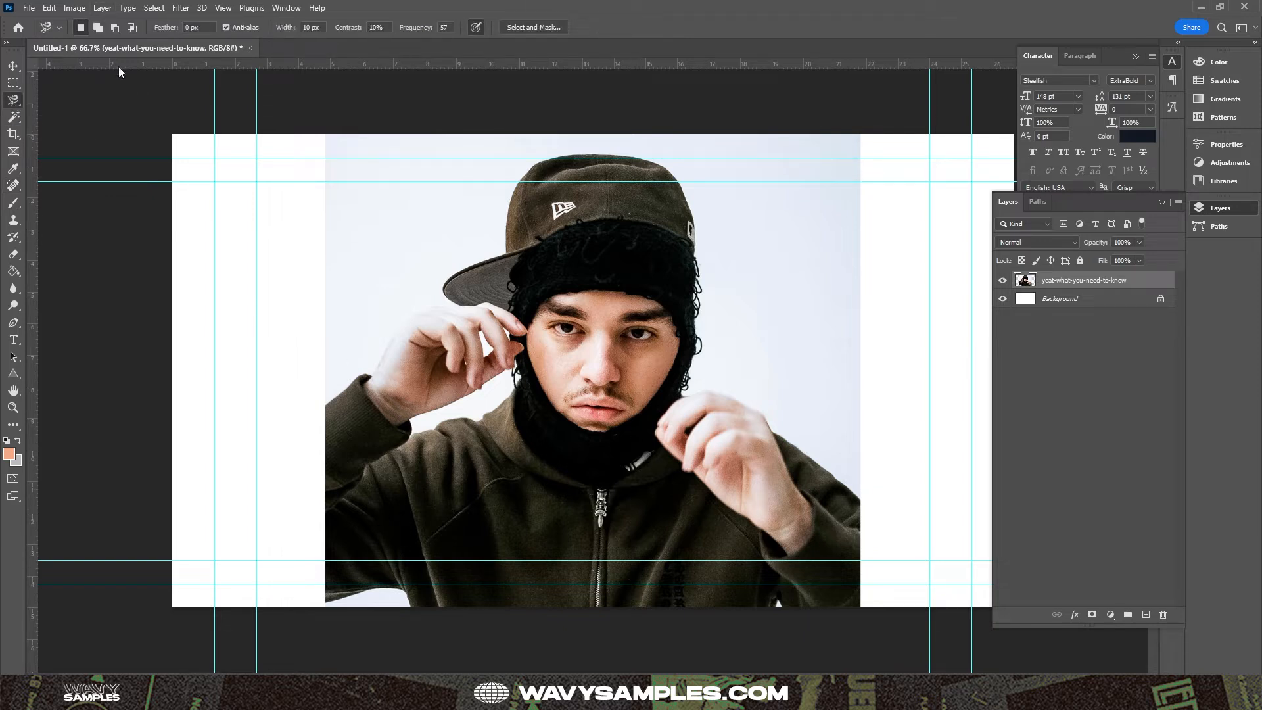
Clear all guides from the document.
{"action": "left_click", "coordinate": [223, 8]}
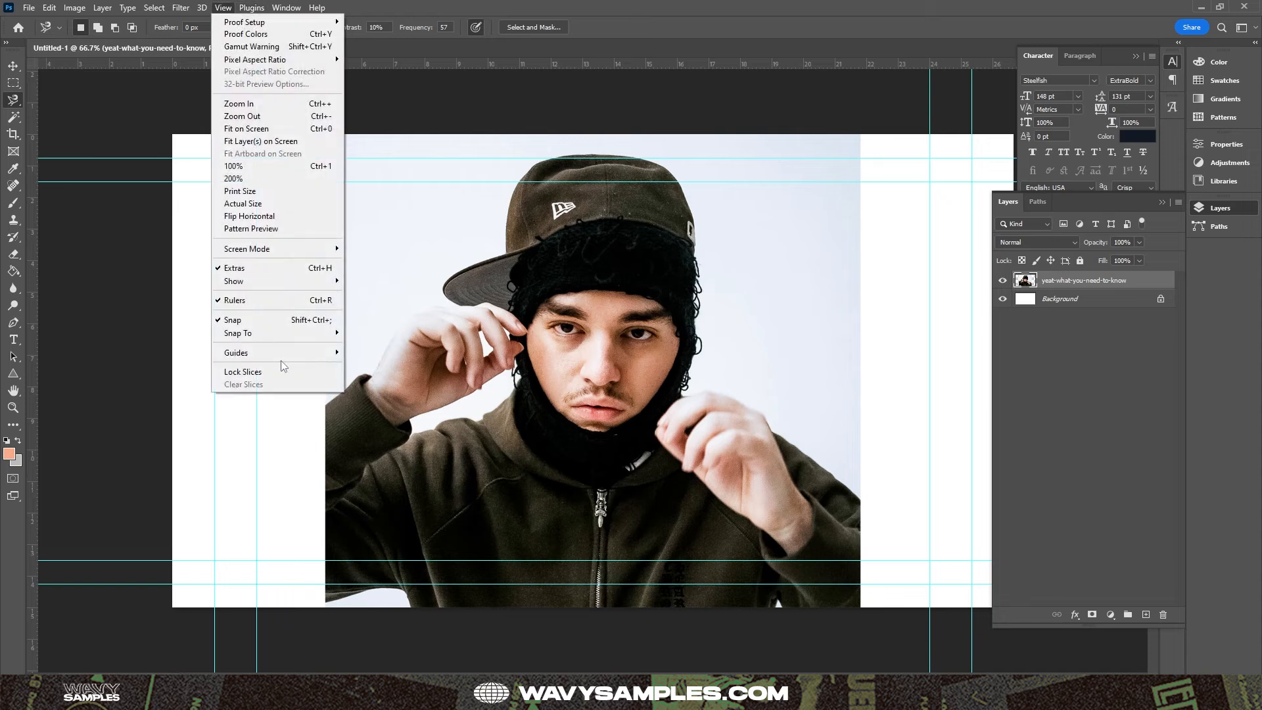
{"action": "mouse_move", "coordinate": [289, 354]}
{"action": "left_click", "coordinate": [382, 378]}
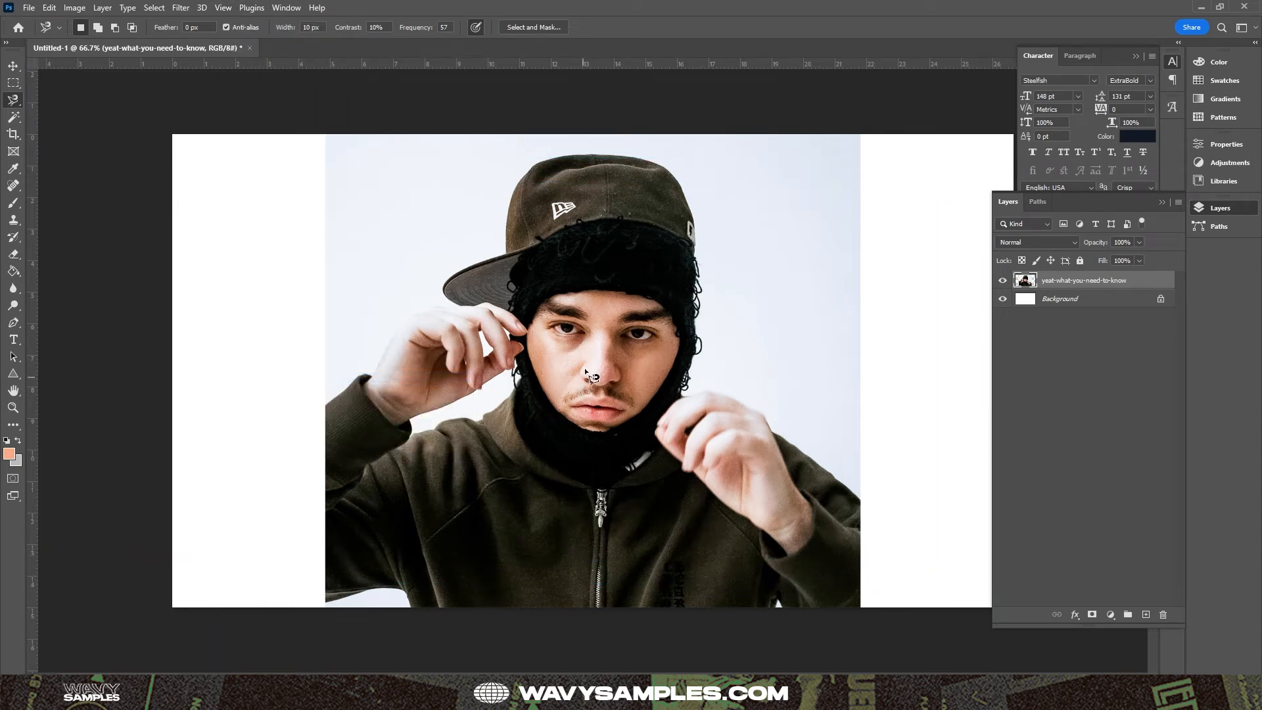
Begin a Magnetic Lasso outline at the photo's left edge, tracing the sleeve and raised hand up to the cap's brim.
{"action": "key", "text": "z"}
{"action": "mouse_move", "coordinate": [393, 415]}
{"action": "left_mouse_down"}
{"action": "mouse_move", "coordinate": [385, 398]}
{"action": "mouse_move", "coordinate": [426, 398]}
{"action": "mouse_move", "coordinate": [403, 398]}
{"action": "left_mouse_up"}
{"action": "left_click", "coordinate": [12, 99]}
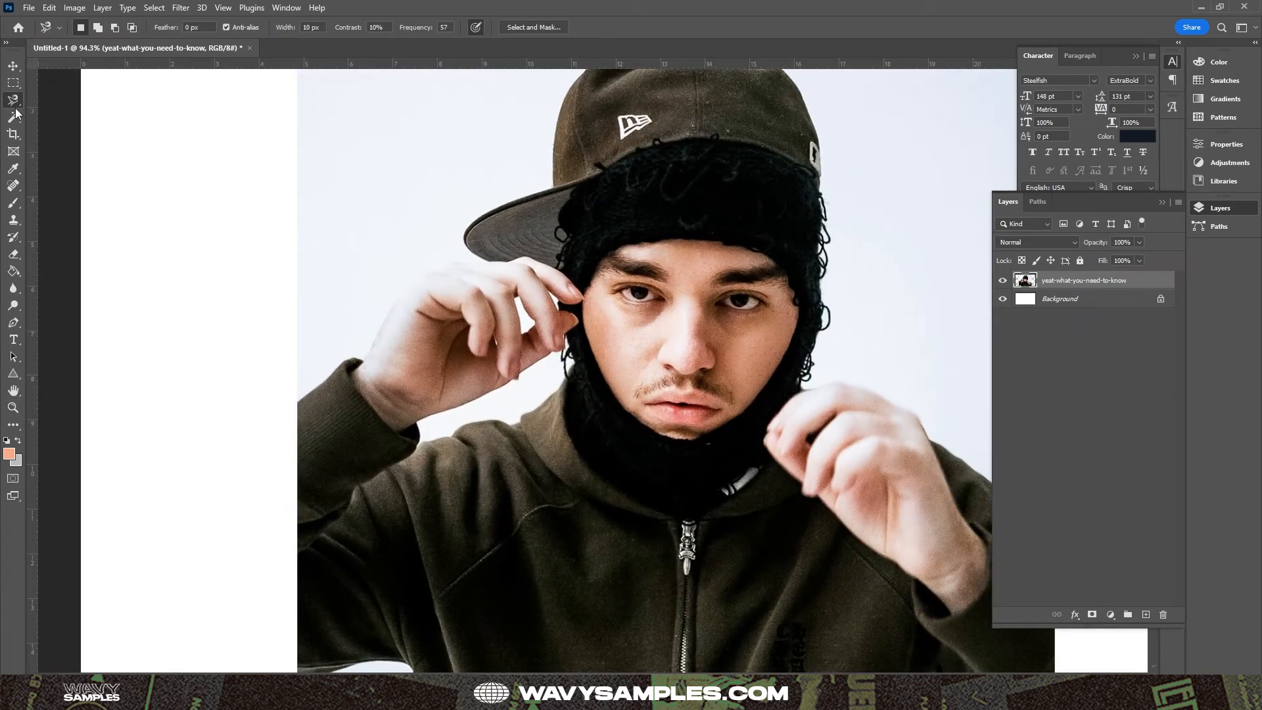
{"action": "mouse_move", "coordinate": [414, 355]}
{"action": "left_mouse_down"}
{"action": "mouse_move", "coordinate": [293, 302]}
{"action": "mouse_move", "coordinate": [320, 285]}
{"action": "left_mouse_up"}
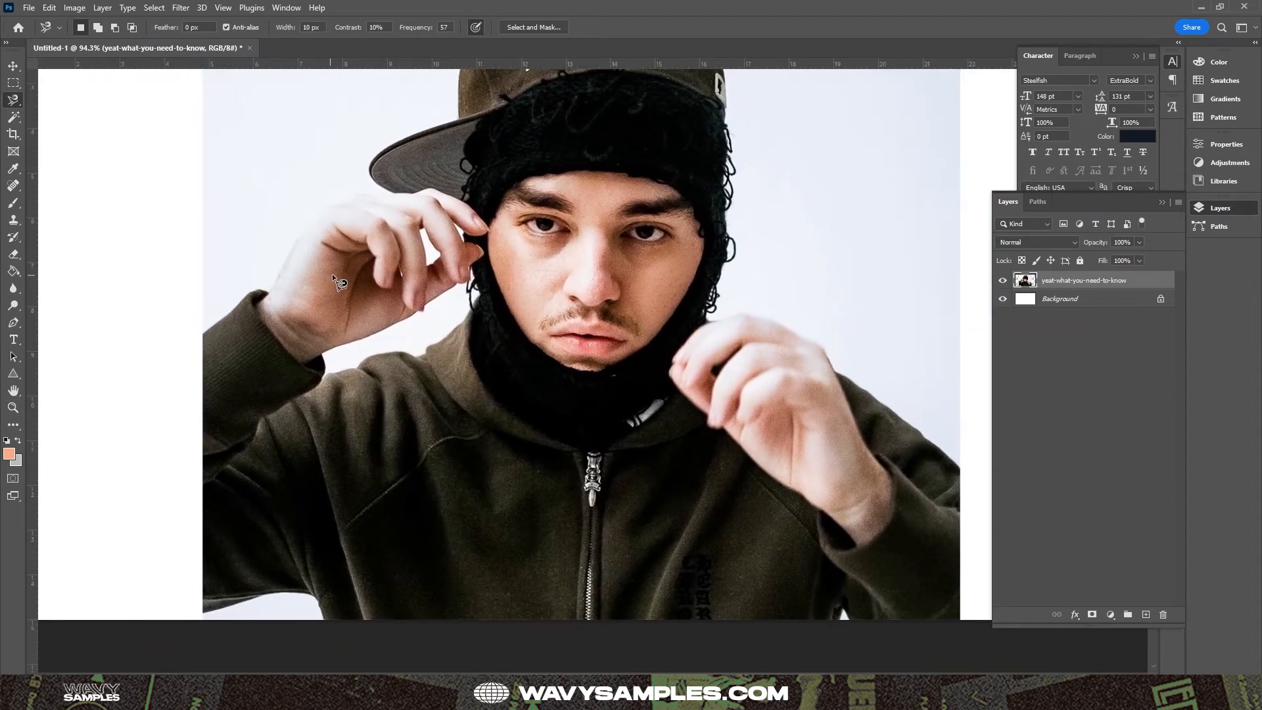
{"action": "left_click", "coordinate": [13, 407]}
{"action": "left_click_drag", "start_coordinate": [378, 248], "coordinate": [355, 322]}
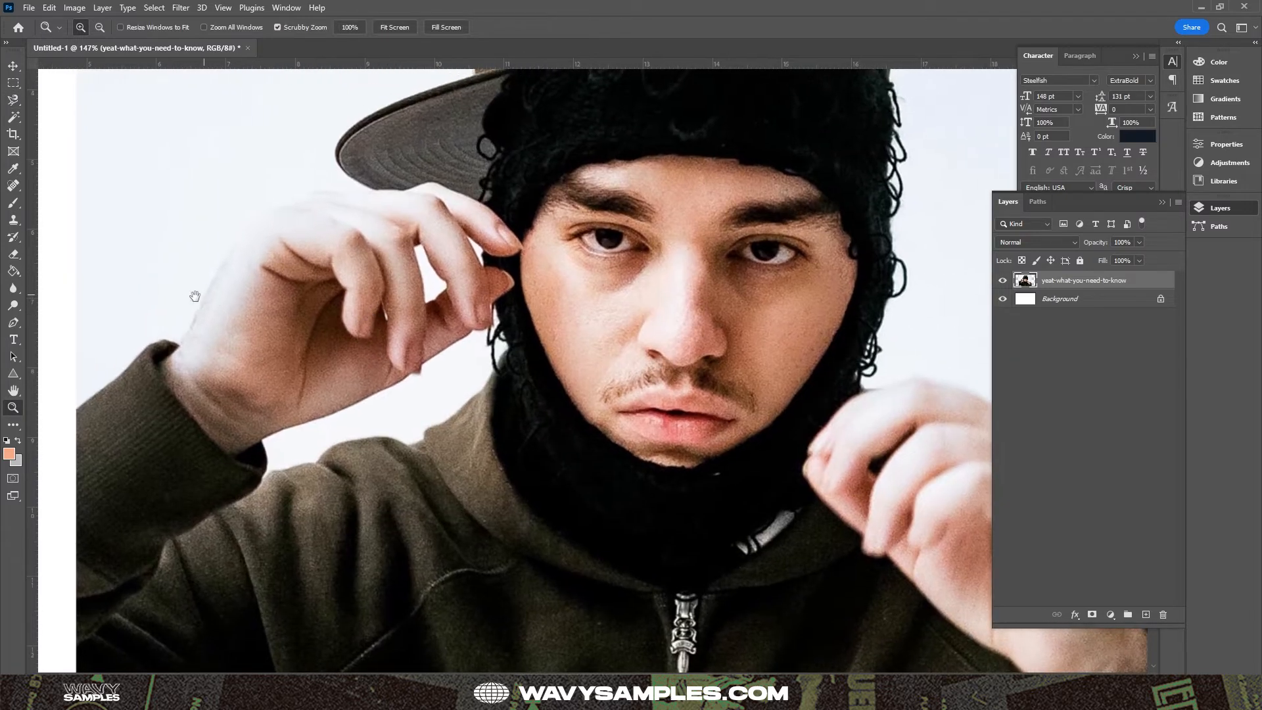
{"action": "left_click_drag", "start_coordinate": [195, 296], "coordinate": [304, 417]}
{"action": "left_click_drag", "start_coordinate": [718, 163], "coordinate": [389, 411]}
{"action": "left_click_drag", "start_coordinate": [249, 589], "coordinate": [730, 204]}
{"action": "left_click_drag", "start_coordinate": [551, 329], "coordinate": [543, 353]}
{"action": "left_click", "coordinate": [15, 103]}
{"action": "left_click", "coordinate": [280, 444]}
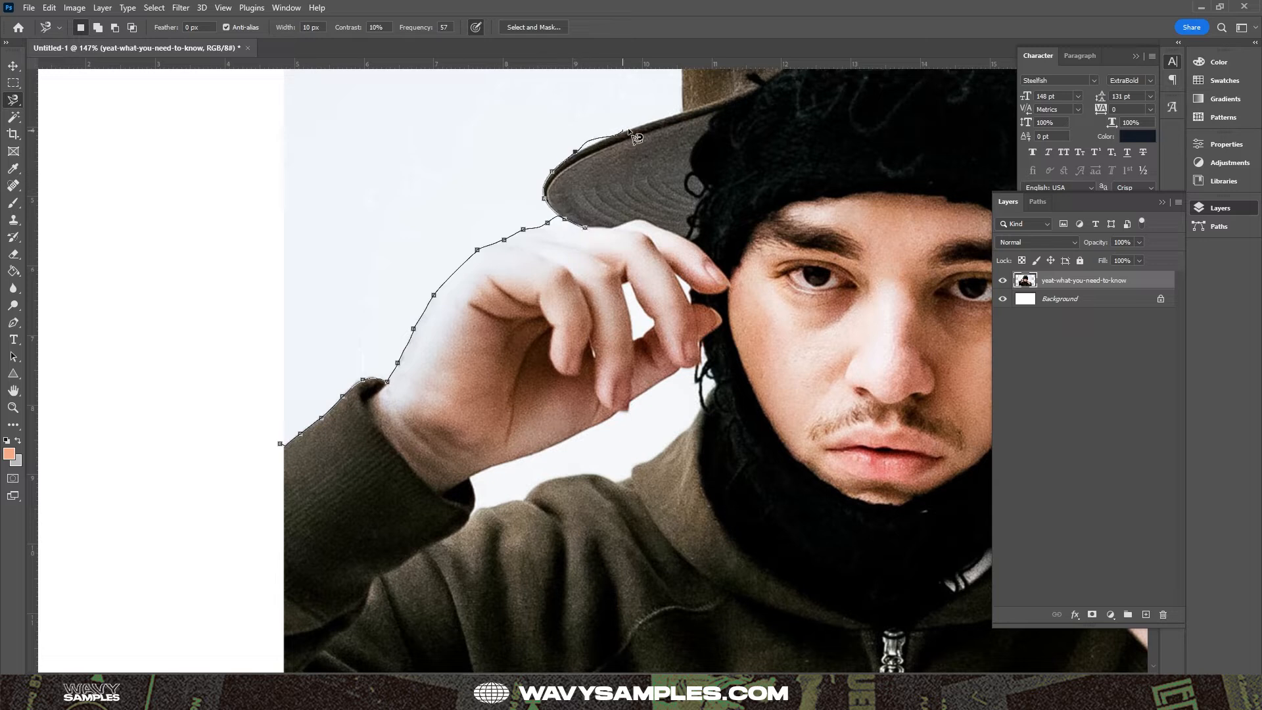
Continue the lasso outline around the cap, the other hand and sleeve, and the photo's lower edge, and close it at the starting point.
{"action": "mouse_move", "coordinate": [676, 112]}
{"action": "left_mouse_down"}
{"action": "mouse_move", "coordinate": [659, 212]}
{"action": "mouse_move", "coordinate": [598, 382]}
{"action": "left_mouse_up"}
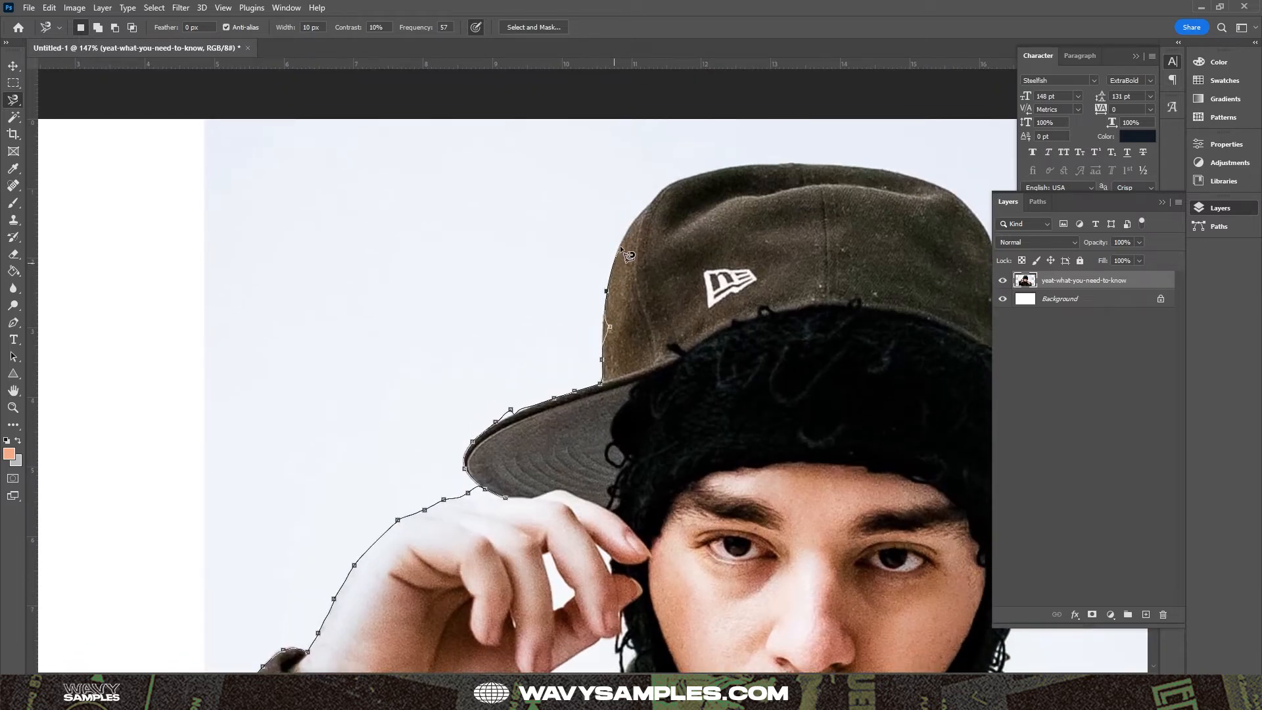
{"action": "mouse_move", "coordinate": [901, 181]}
{"action": "left_mouse_down"}
{"action": "mouse_move", "coordinate": [605, 126]}
{"action": "mouse_move", "coordinate": [567, 146]}
{"action": "left_mouse_up"}
{"action": "mouse_move", "coordinate": [687, 532]}
{"action": "left_mouse_down"}
{"action": "mouse_move", "coordinate": [710, 351]}
{"action": "mouse_move", "coordinate": [686, 421]}
{"action": "mouse_move", "coordinate": [768, 420]}
{"action": "mouse_move", "coordinate": [889, 496]}
{"action": "mouse_move", "coordinate": [901, 477]}
{"action": "mouse_move", "coordinate": [722, 335]}
{"action": "left_mouse_up"}
{"action": "left_click_drag", "start_coordinate": [946, 507], "coordinate": [818, 174]}
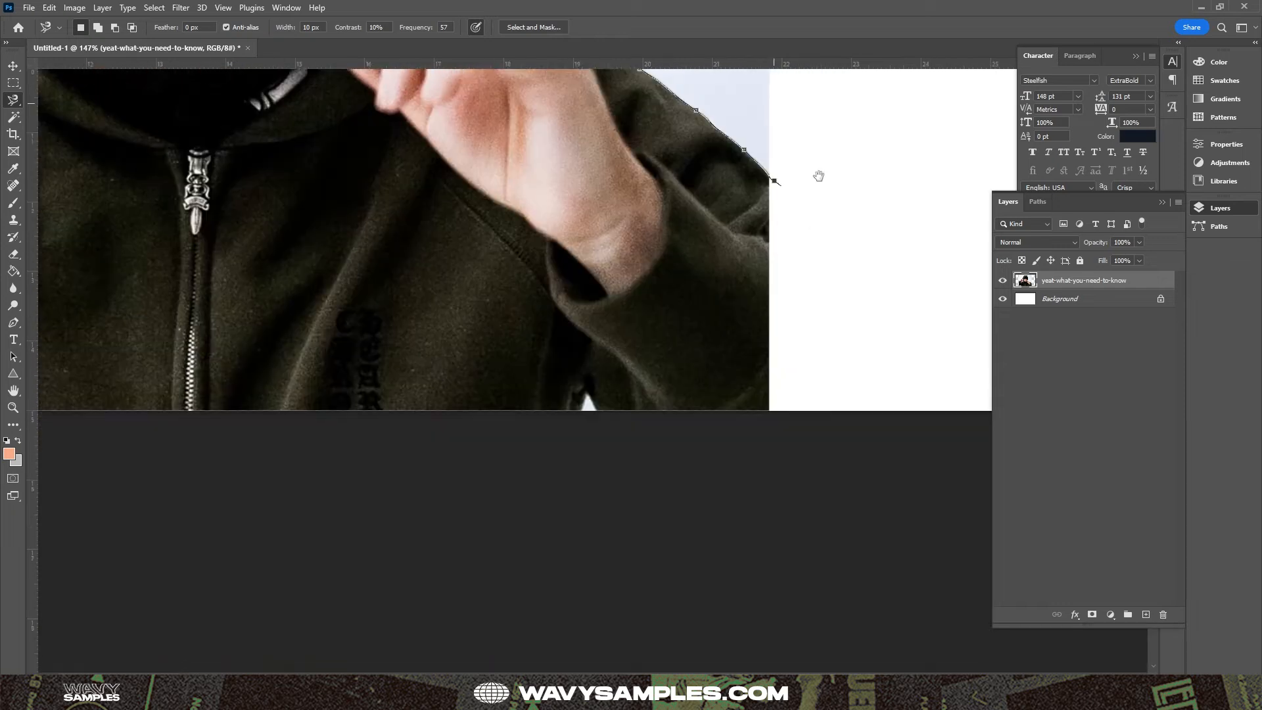
{"action": "mouse_move", "coordinate": [797, 419]}
{"action": "left_mouse_down"}
{"action": "mouse_move", "coordinate": [628, 422]}
{"action": "mouse_move", "coordinate": [204, 397]}
{"action": "mouse_move", "coordinate": [675, 473]}
{"action": "mouse_move", "coordinate": [863, 552]}
{"action": "mouse_move", "coordinate": [441, 522]}
{"action": "mouse_move", "coordinate": [430, 492]}
{"action": "mouse_move", "coordinate": [382, 475]}
{"action": "mouse_move", "coordinate": [246, 509]}
{"action": "mouse_move", "coordinate": [248, 331]}
{"action": "mouse_move", "coordinate": [214, 540]}
{"action": "left_mouse_up"}
{"action": "left_click", "coordinate": [213, 290]}
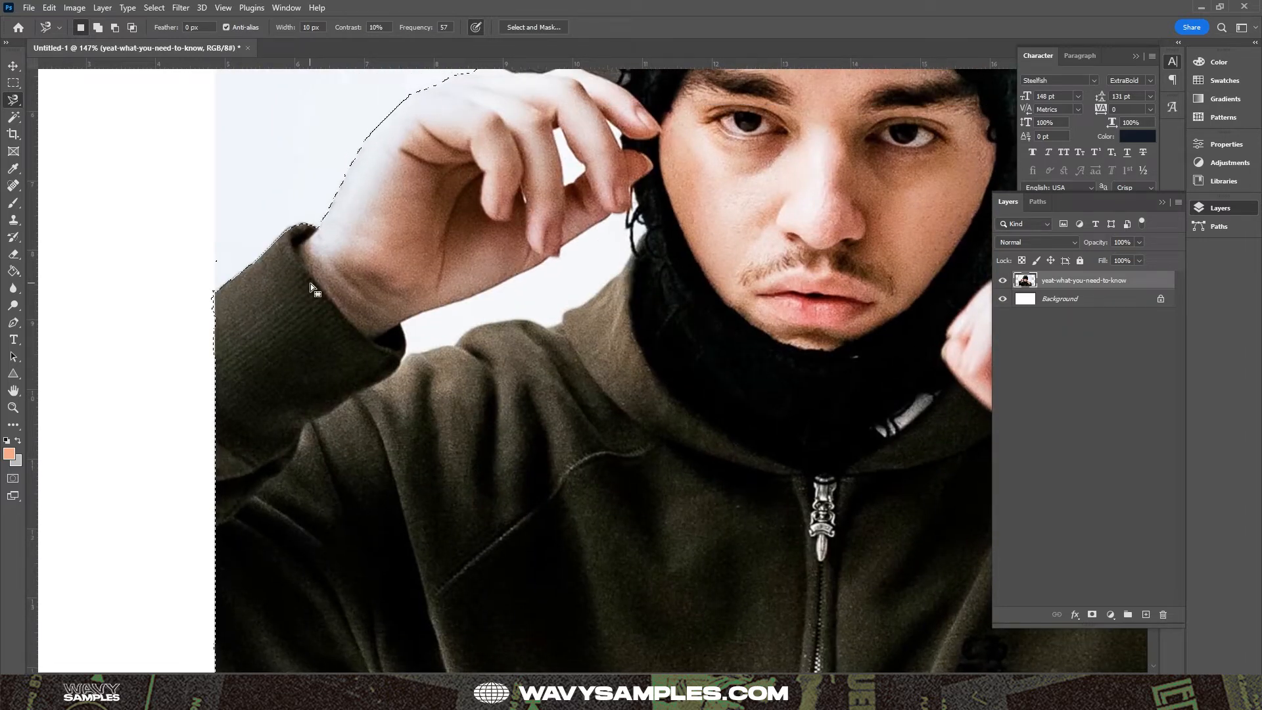
Refine the selection edges around the hands and sleeve with the Quick Selection tool, adding missed parts and subtracting excess background.
{"action": "mouse_move", "coordinate": [513, 131]}
{"action": "left_mouse_down"}
{"action": "mouse_move", "coordinate": [314, 415]}
{"action": "mouse_move", "coordinate": [468, 459]}
{"action": "mouse_move", "coordinate": [564, 318]}
{"action": "left_mouse_up"}
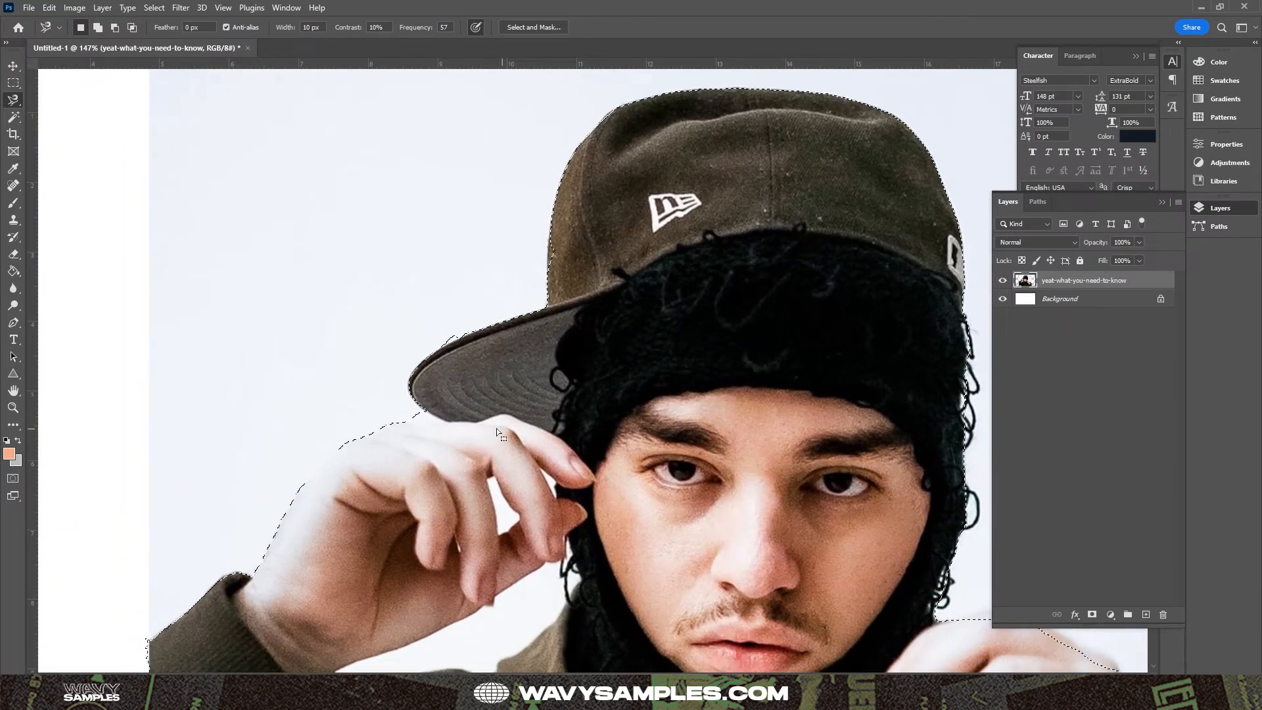
{"action": "key", "text": "v"}
{"action": "left_click_drag", "start_coordinate": [667, 299], "coordinate": [578, 88]}
{"action": "key", "text": "z"}
{"action": "left_click_drag", "start_coordinate": [601, 337], "coordinate": [552, 329]}
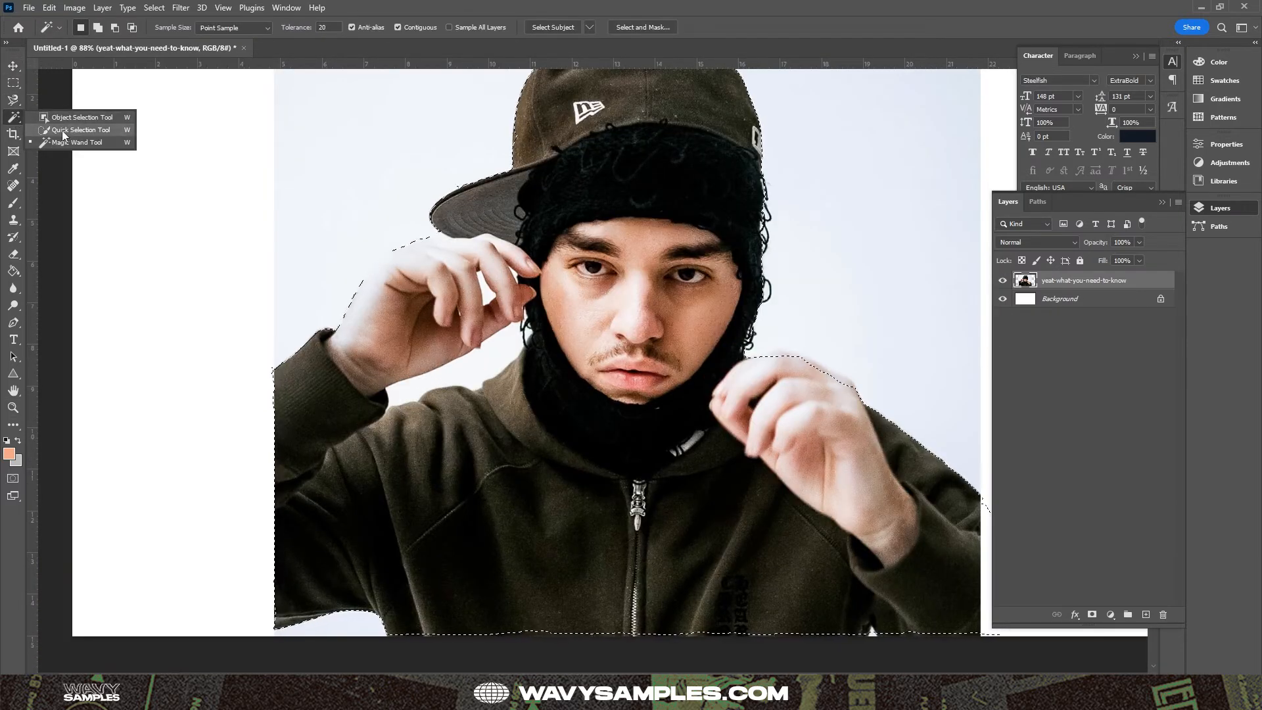
{"action": "left_click", "coordinate": [81, 130]}
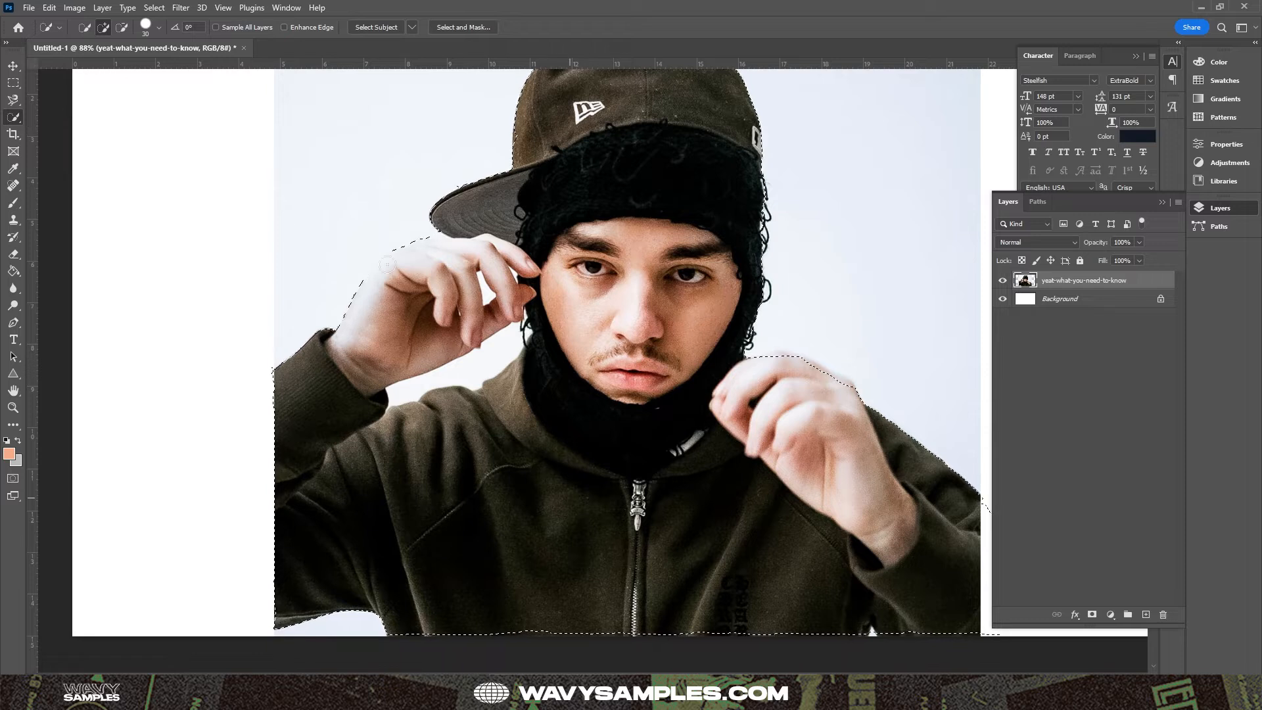
{"action": "left_click", "coordinate": [768, 361]}
{"action": "key", "text": "alt"}
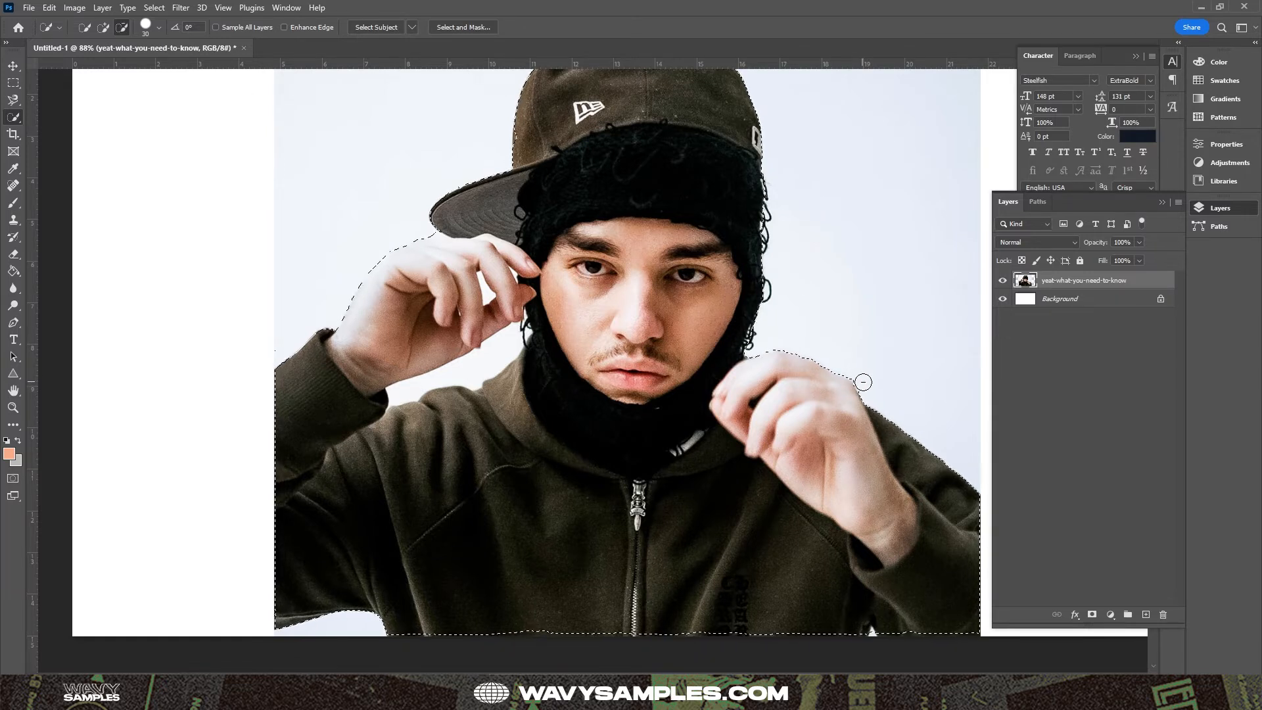
{"action": "left_click", "coordinate": [103, 27]}
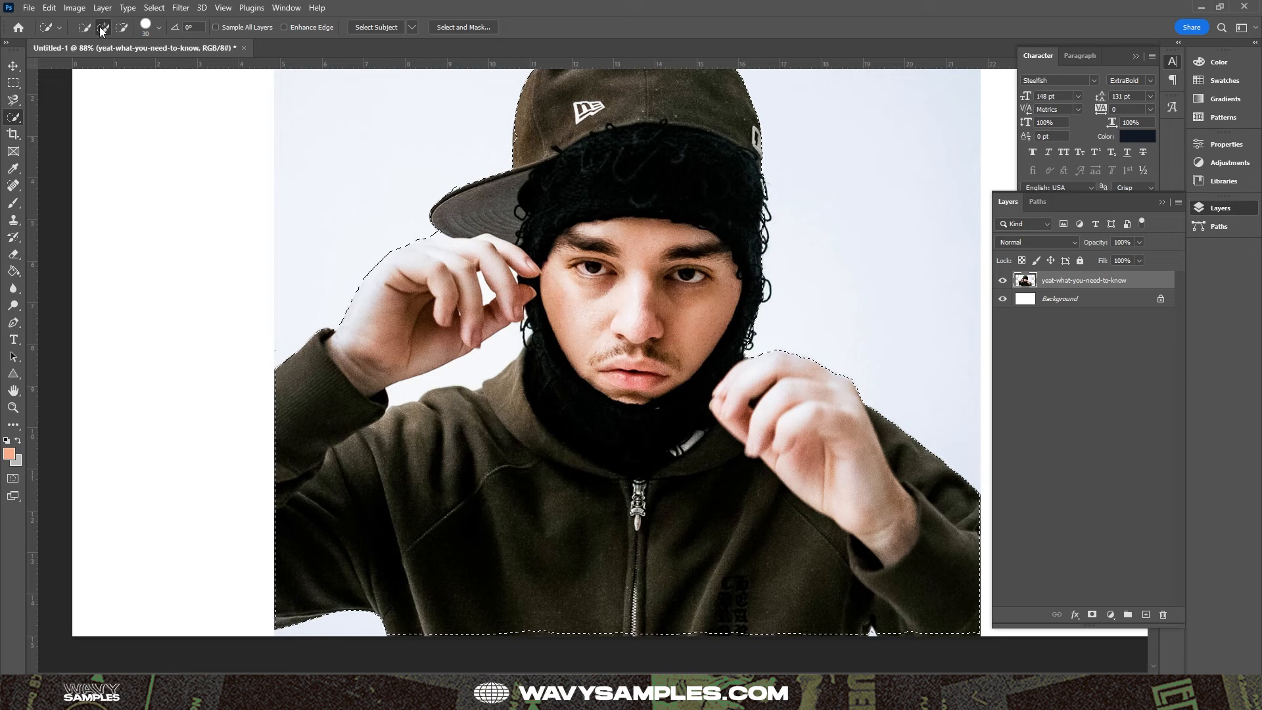
{"action": "scroll", "coordinate": [640, 404], "scroll_direction": "down", "scroll_amount": 3}
{"action": "mouse_move", "coordinate": [874, 547]}
{"action": "left_mouse_down"}
{"action": "mouse_move", "coordinate": [733, 491]}
{"action": "mouse_move", "coordinate": [808, 524]}
{"action": "mouse_move", "coordinate": [502, 530]}
{"action": "left_mouse_up"}
Activate the Magic Wand tool, clear the selection around the person, and undo that deselection.
{"action": "right_click", "coordinate": [12, 118]}
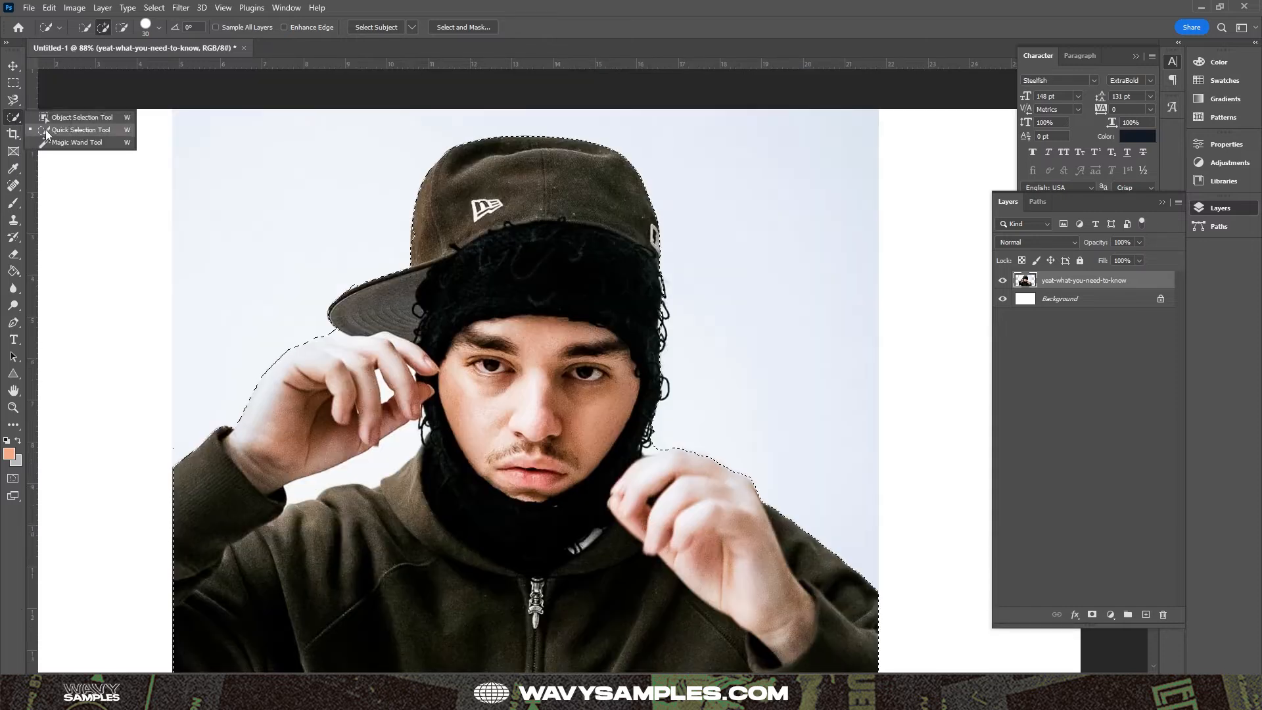
{"action": "left_click", "coordinate": [72, 142]}
{"action": "key", "text": "ctrl+d"}
{"action": "key", "text": "ctrl+z"}
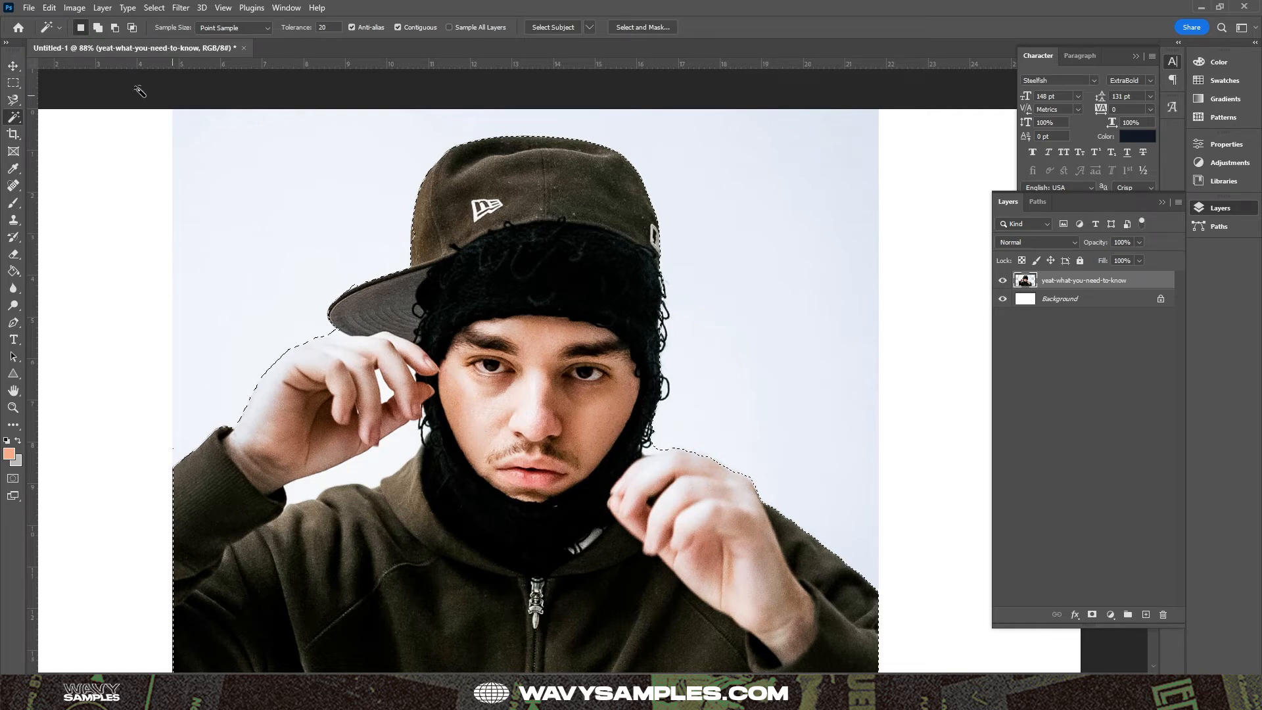
Copy the selected rapper to a new layer and hide the original photo layer.
{"action": "left_click", "coordinate": [12, 83]}
{"action": "right_click", "coordinate": [492, 296]}
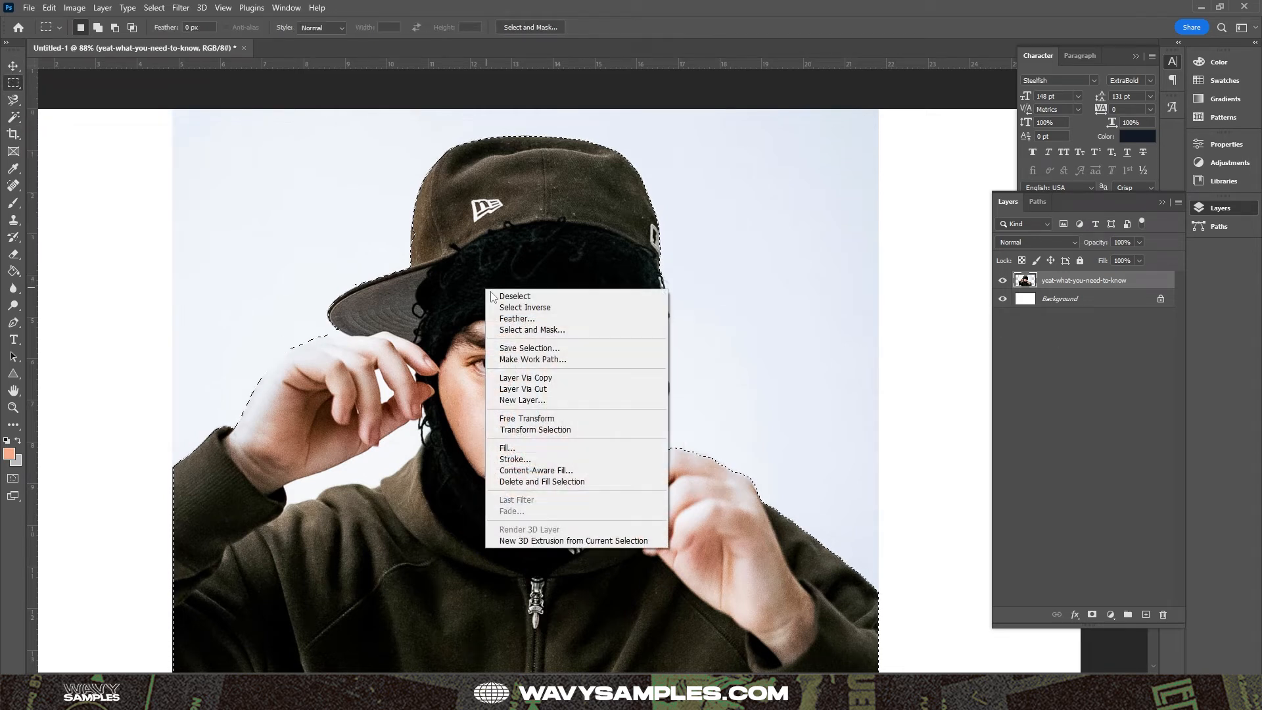
{"action": "left_click", "coordinate": [526, 378]}
{"action": "left_click", "coordinate": [1003, 299]}
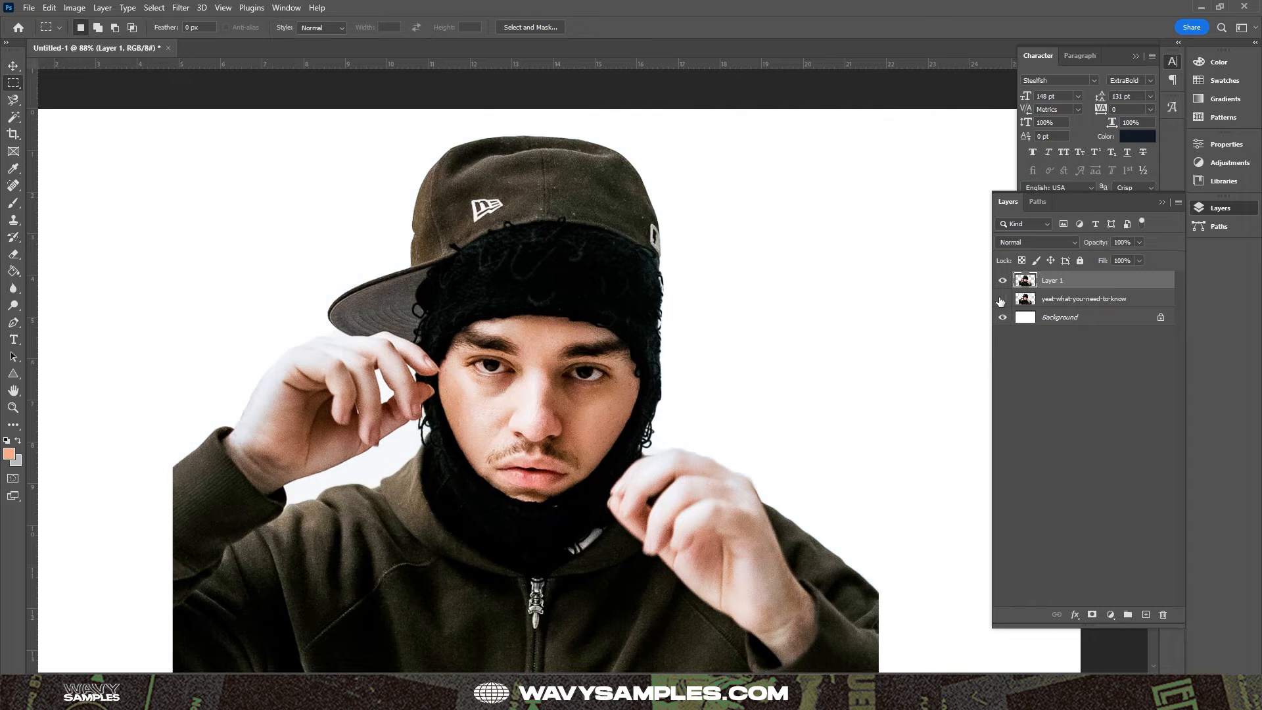
Remove the leftover white background between the raised arm and the hood and between the fingers with the Magic Wand.
{"action": "left_click_drag", "start_coordinate": [569, 373], "coordinate": [548, 318]}
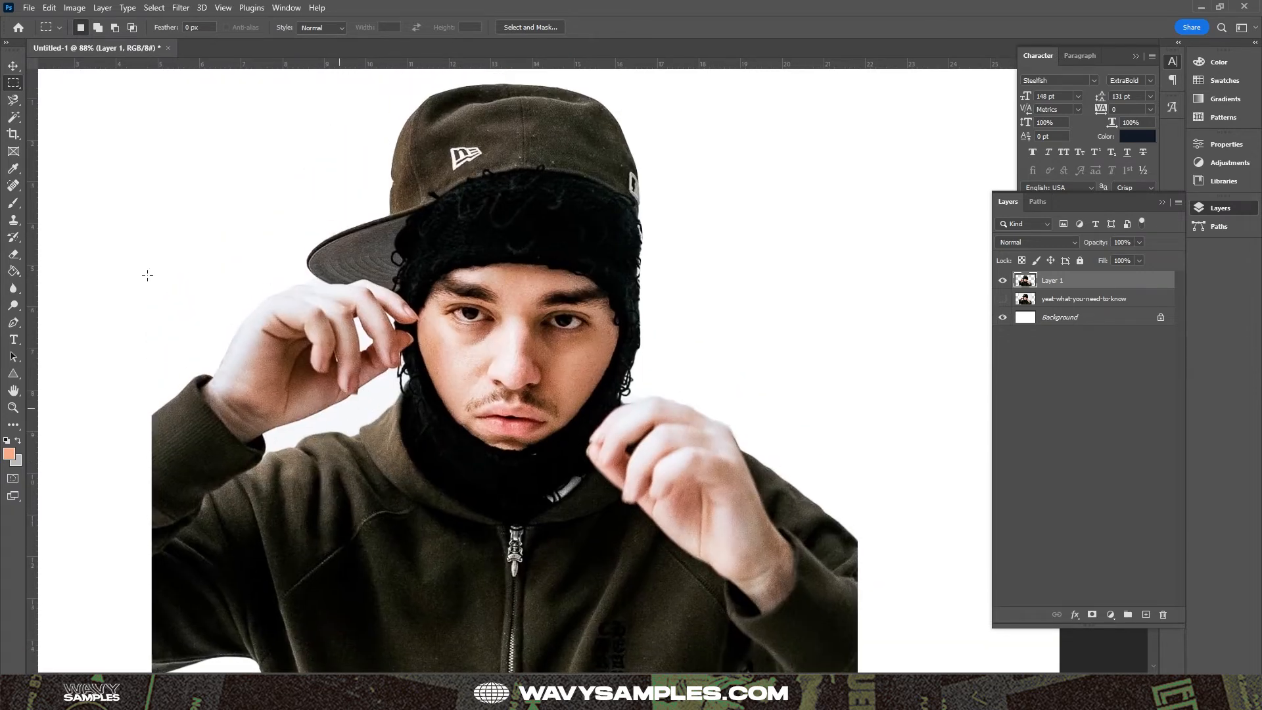
{"action": "left_click", "coordinate": [14, 118]}
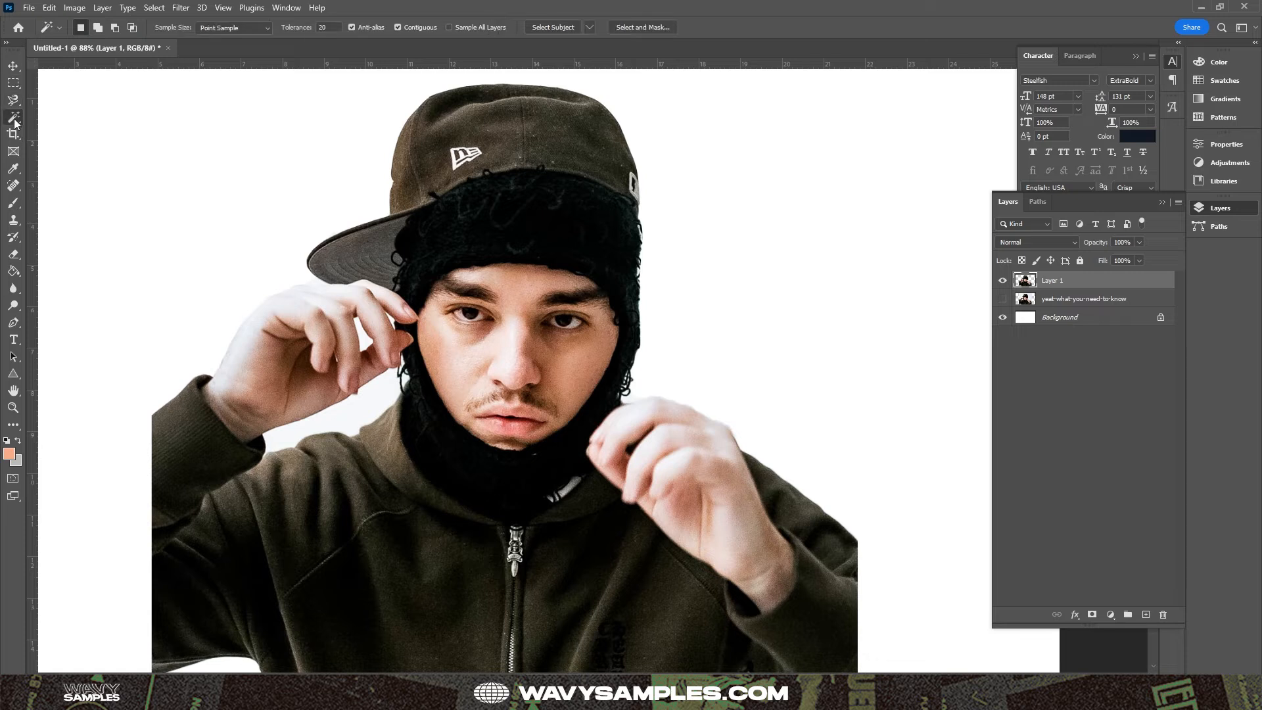
{"action": "left_click", "coordinate": [360, 412]}
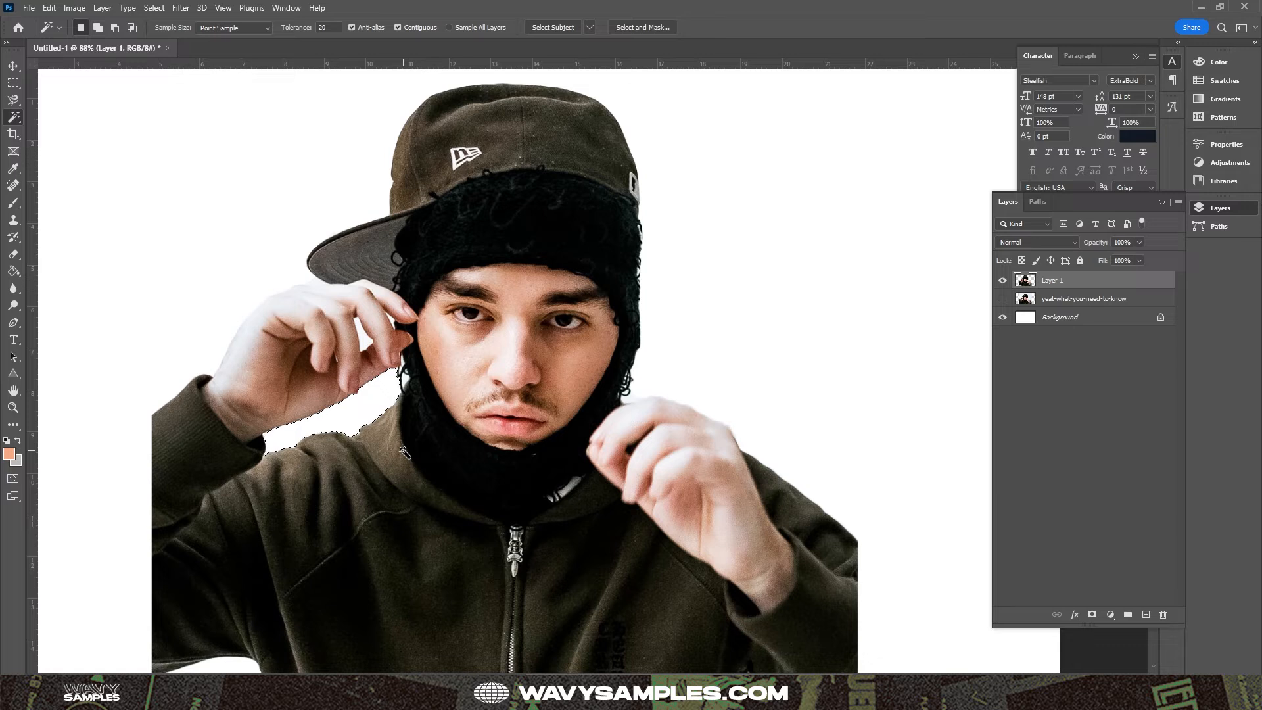
{"action": "key", "text": "ctrl+d"}
{"action": "scroll", "coordinate": [739, 395], "scroll_direction": "down", "scroll_amount": 1}
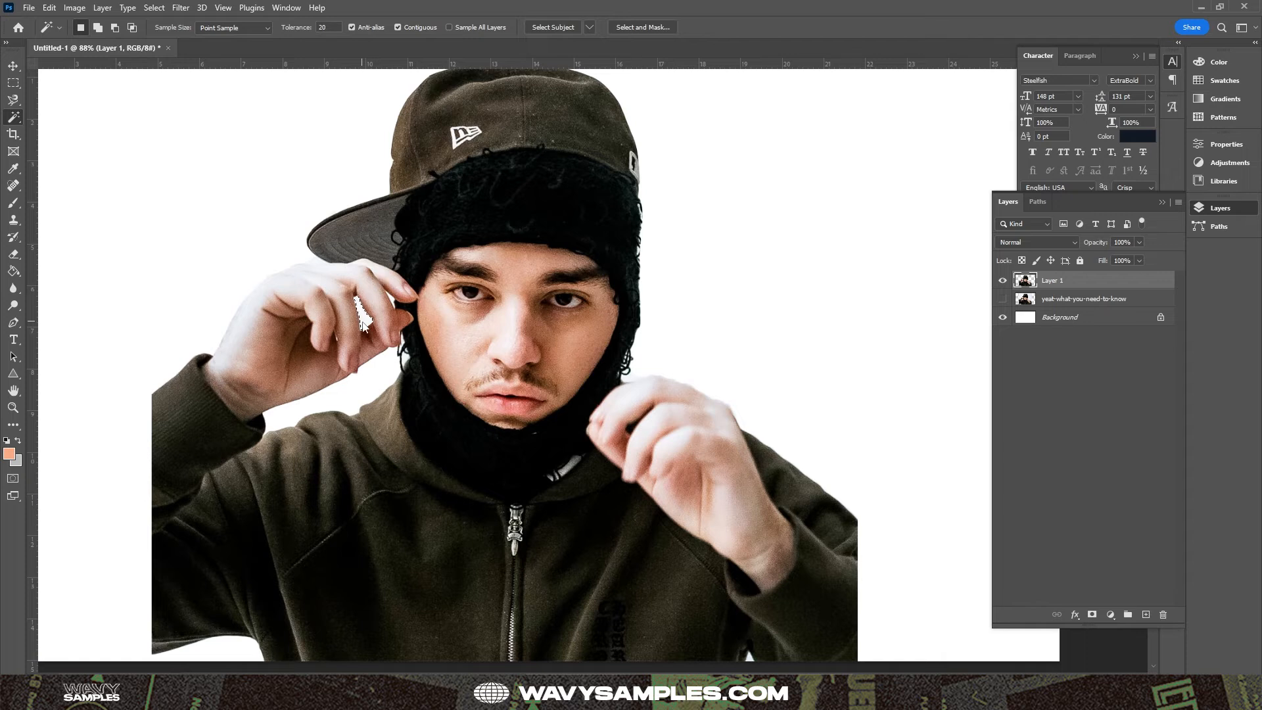
{"action": "right_click", "coordinate": [363, 315]}
{"action": "key", "text": "Escape"}
Apply a Threshold adjustment at level 119 to the cutout layer to make it pure black and white.
{"action": "left_click_drag", "start_coordinate": [611, 266], "coordinate": [614, 302]}
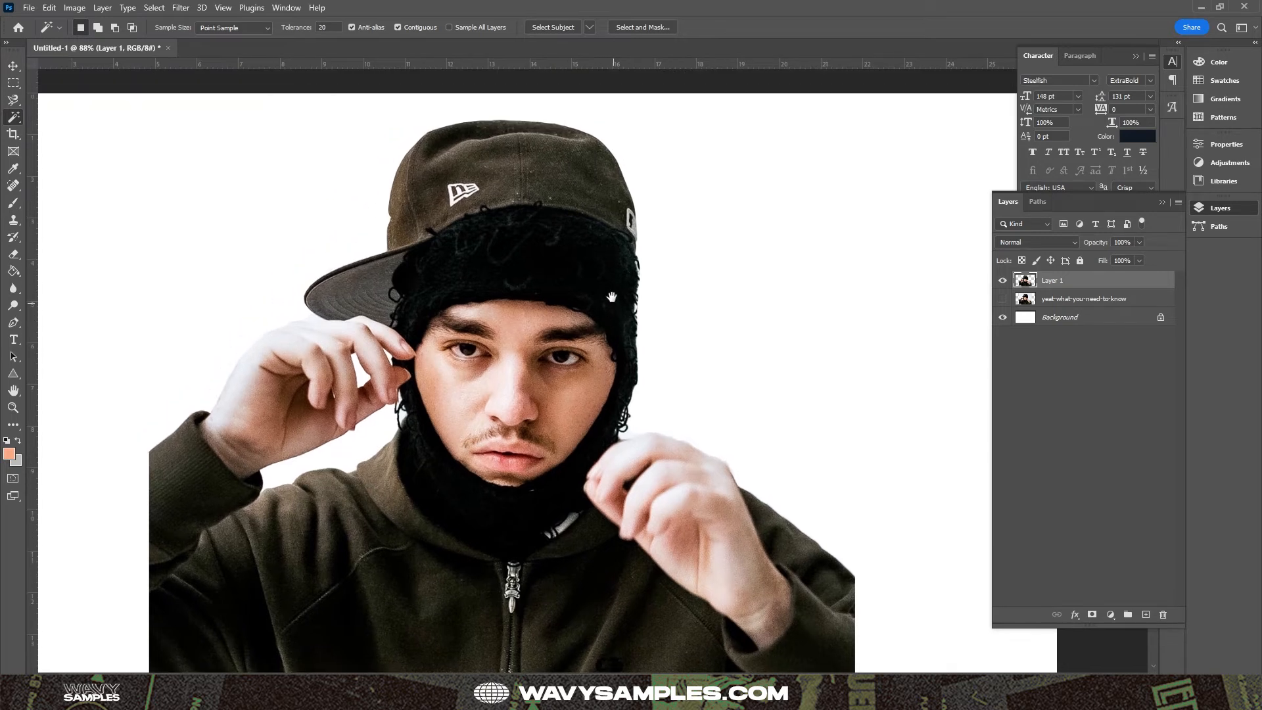
{"action": "key", "text": "z"}
{"action": "left_click_drag", "start_coordinate": [738, 313], "coordinate": [710, 301]}
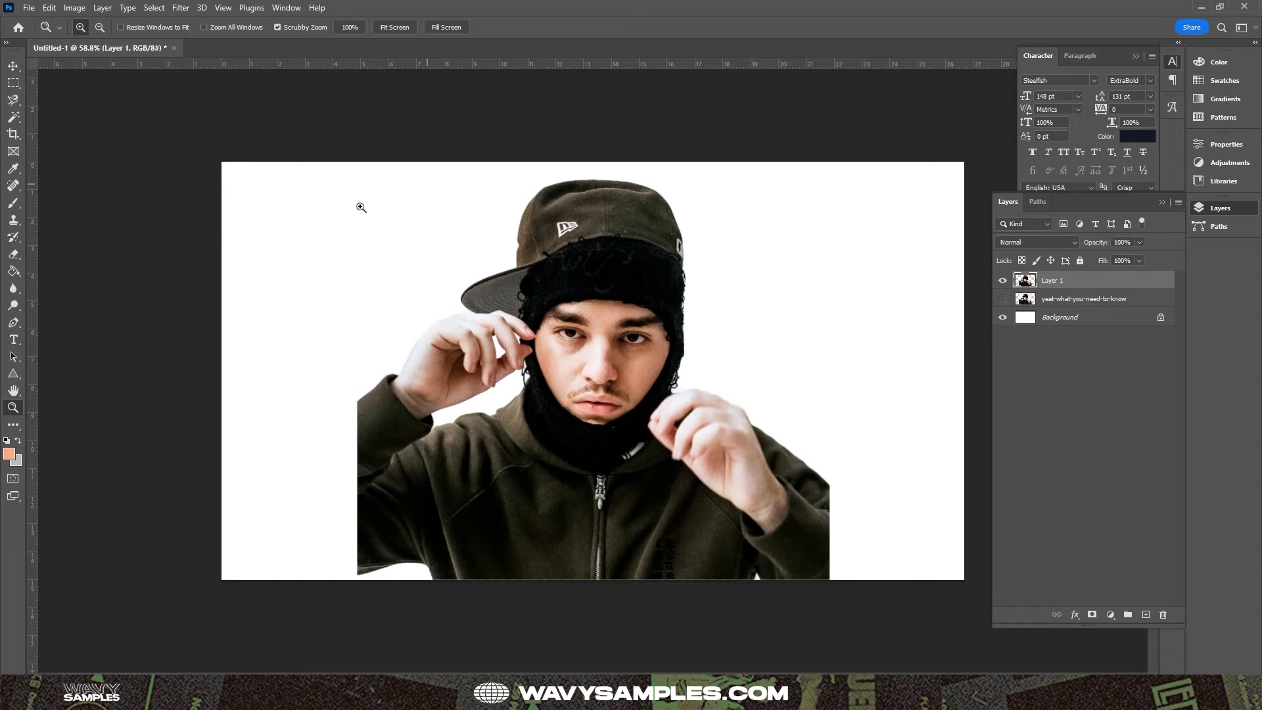
{"action": "left_click", "coordinate": [14, 71]}
{"action": "left_click", "coordinate": [74, 7]}
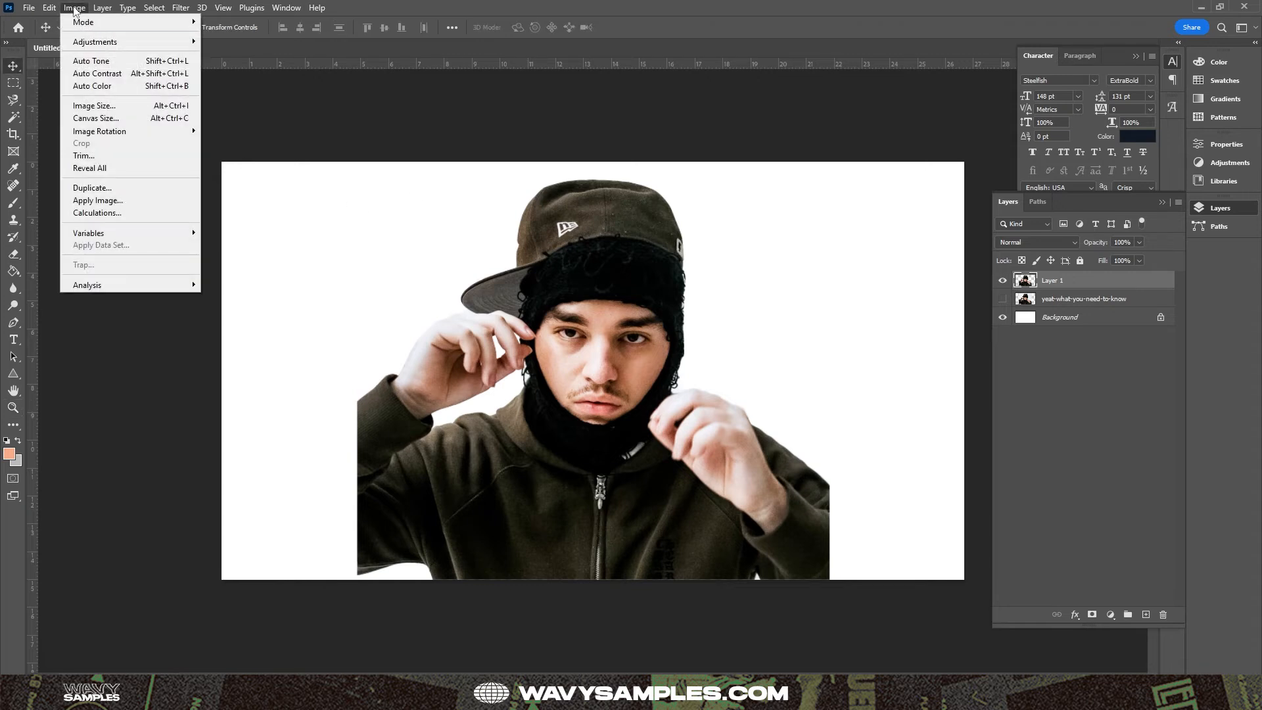
{"action": "mouse_move", "coordinate": [115, 42]}
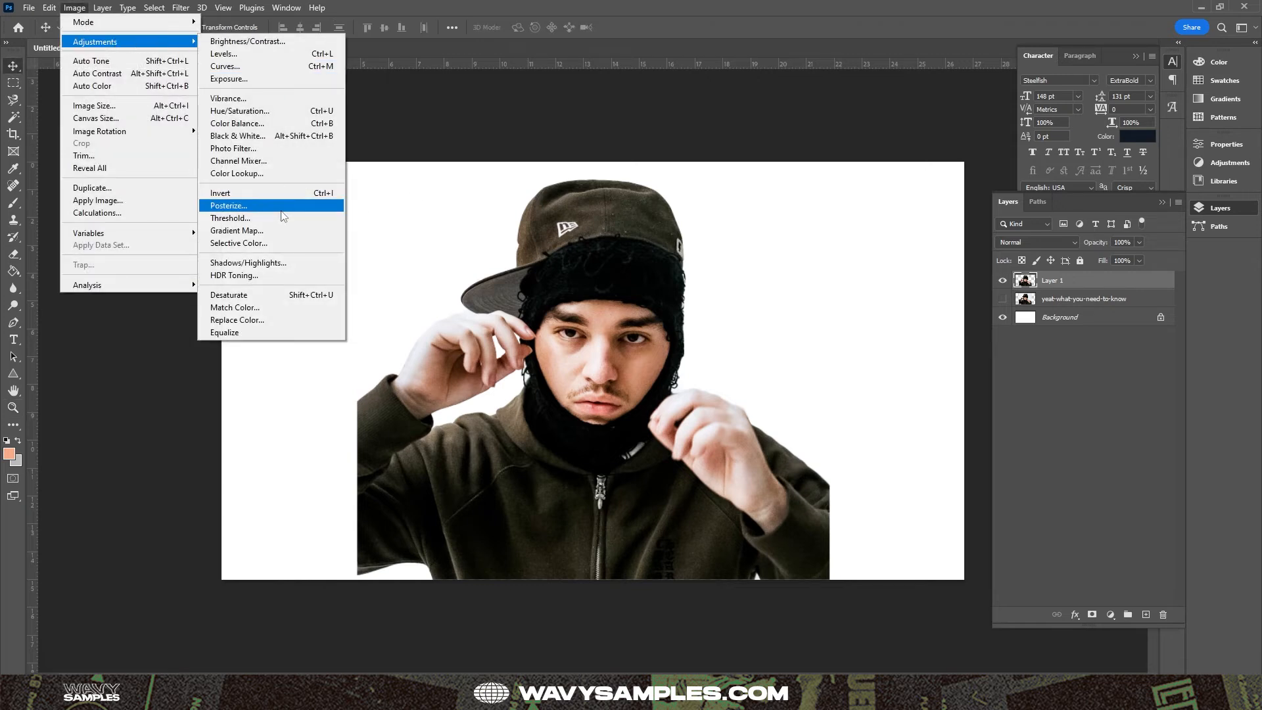
{"action": "left_click", "coordinate": [230, 218]}
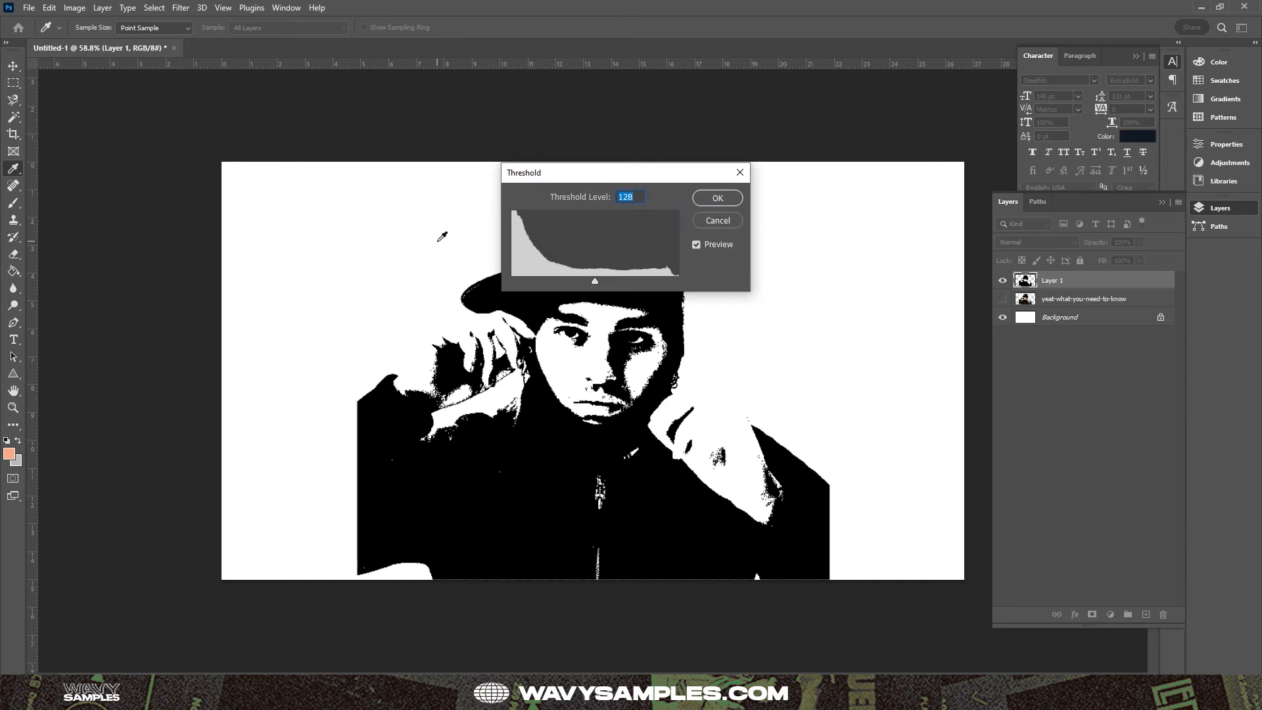
{"action": "left_click_drag", "start_coordinate": [641, 176], "coordinate": [914, 96]}
{"action": "mouse_move", "coordinate": [869, 201]}
{"action": "left_mouse_down"}
{"action": "mouse_move", "coordinate": [839, 196]}
{"action": "mouse_move", "coordinate": [856, 198]}
{"action": "left_mouse_up"}
{"action": "mouse_move", "coordinate": [852, 199]}
{"action": "left_mouse_down"}
{"action": "mouse_move", "coordinate": [992, 216]}
{"action": "mouse_move", "coordinate": [788, 201]}
{"action": "mouse_move", "coordinate": [864, 210]}
{"action": "left_mouse_up"}
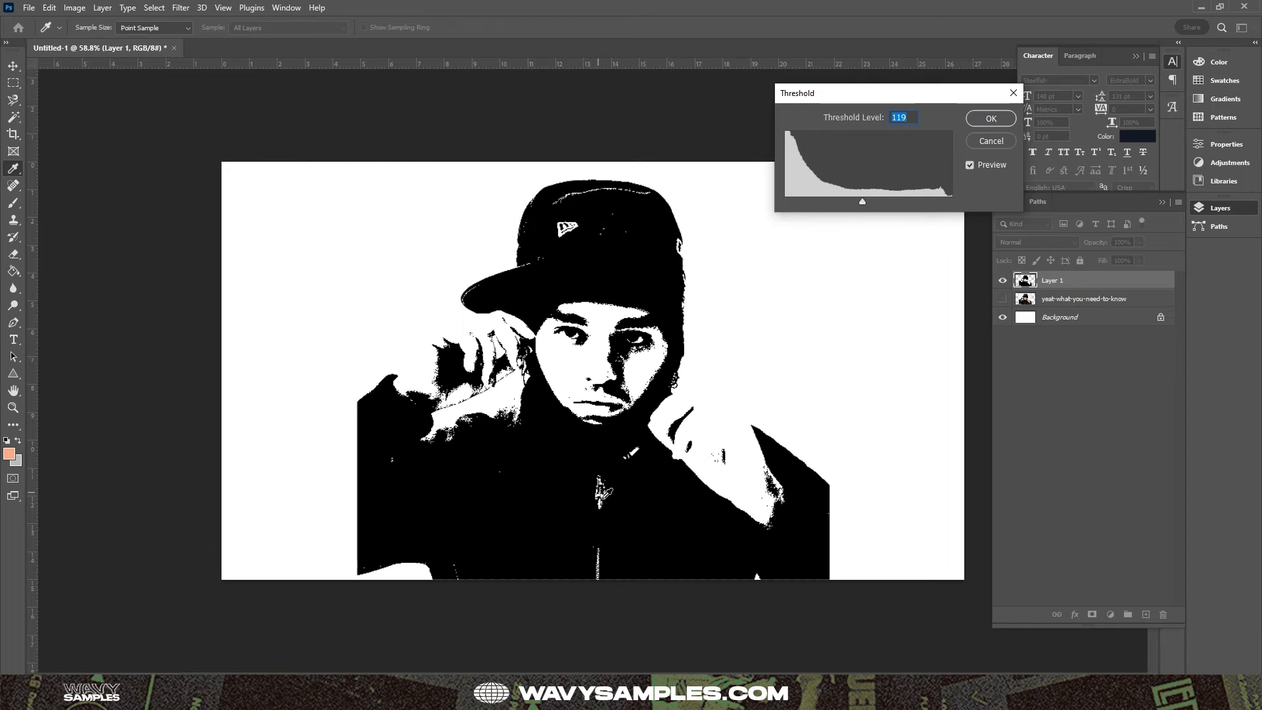
{"action": "left_click", "coordinate": [993, 118]}
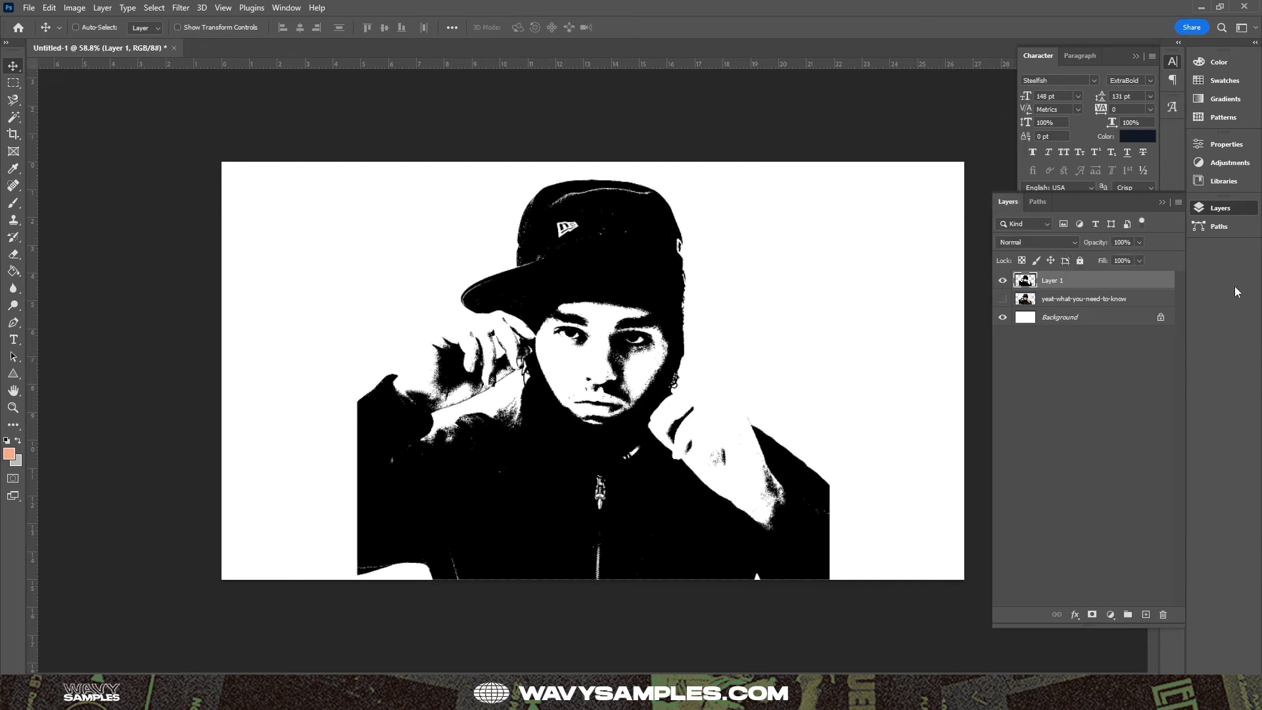
{"action": "left_click", "coordinate": [155, 8]}
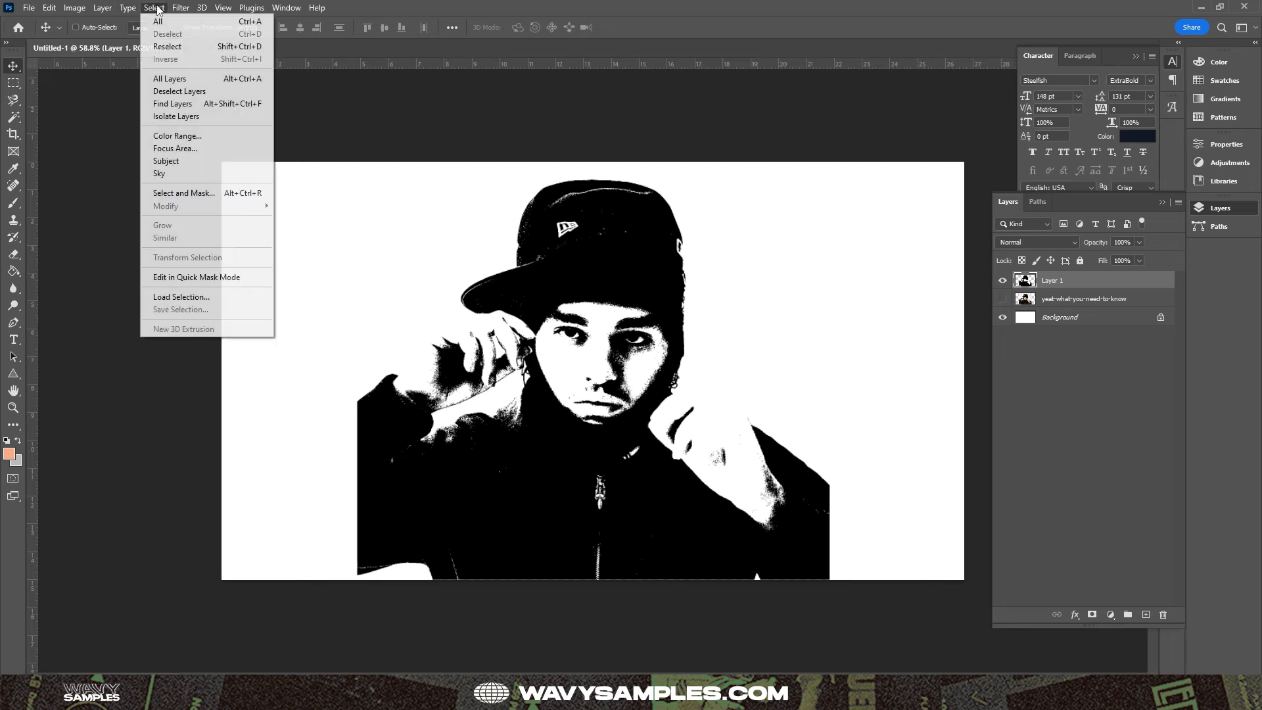
{"action": "left_click", "coordinate": [177, 136]}
{"action": "left_click_drag", "start_coordinate": [795, 170], "coordinate": [919, 165]}
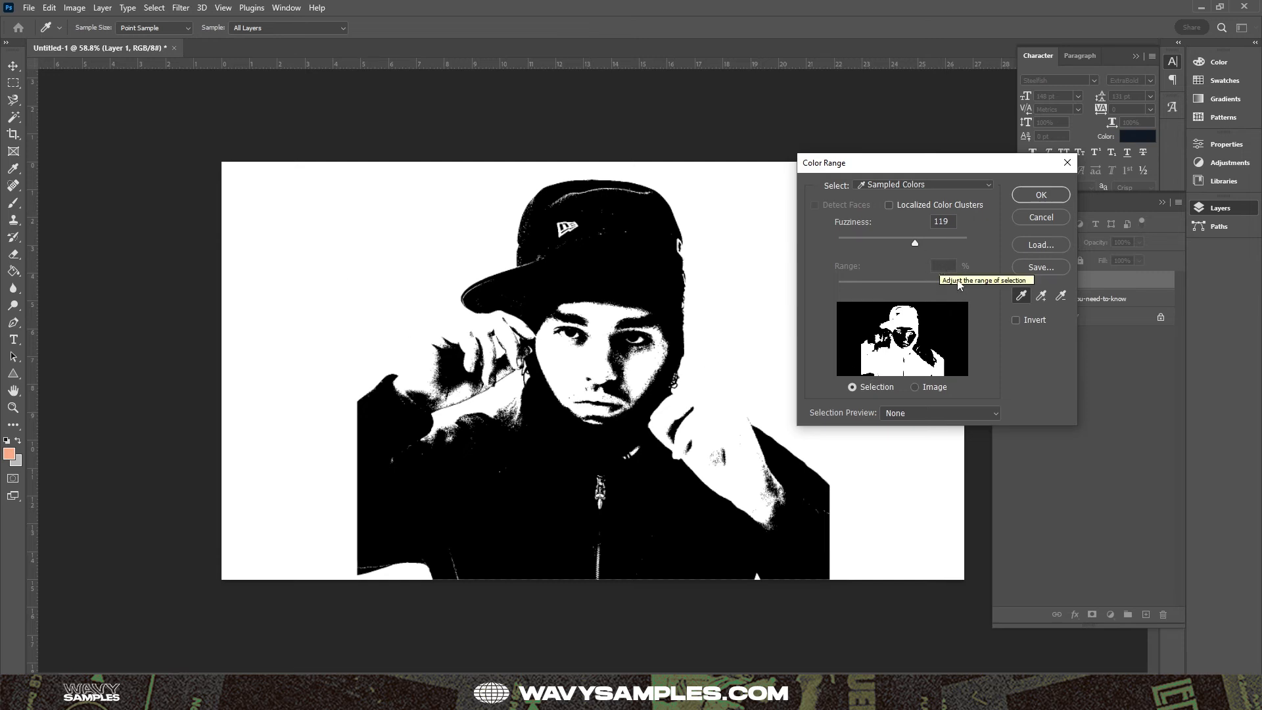
{"action": "left_click", "coordinate": [1046, 217]}
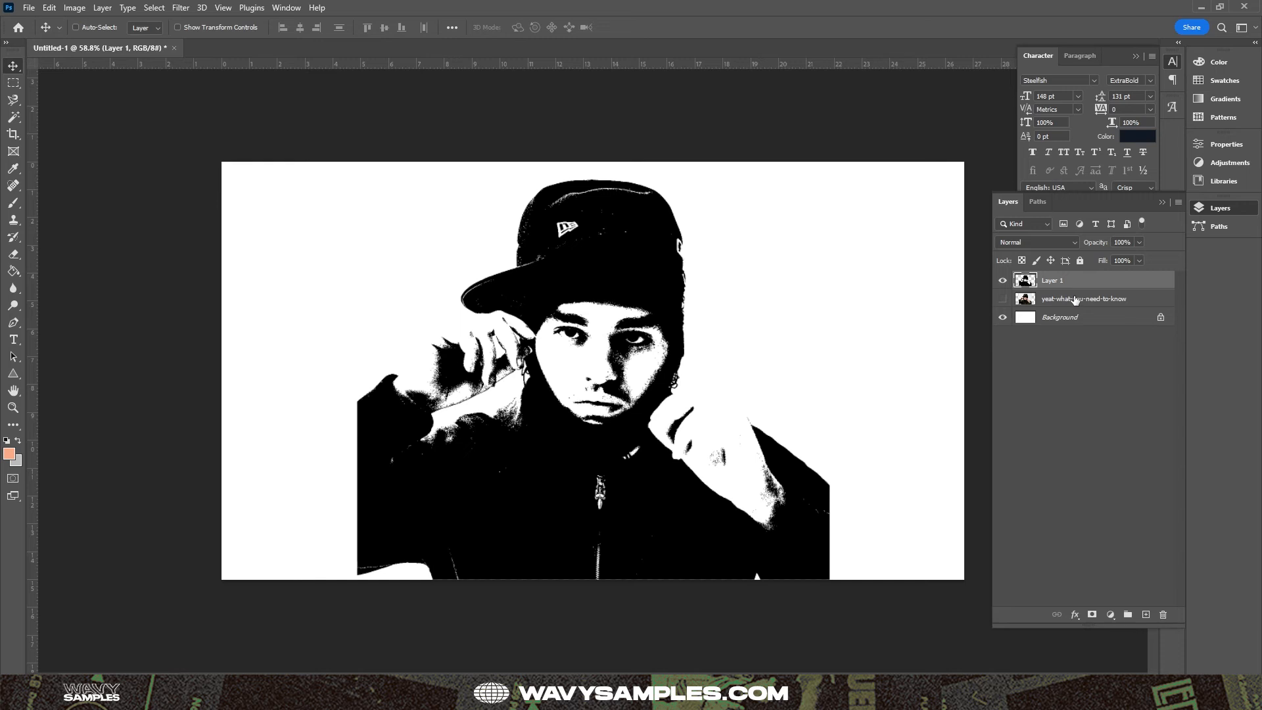
Add a peach solid colour fill layer, #f8ab88, between the cutout and the hidden photo layer.
{"action": "left_click", "coordinate": [1074, 299]}
{"action": "left_click", "coordinate": [1110, 615]}
{"action": "left_click", "coordinate": [1137, 383]}
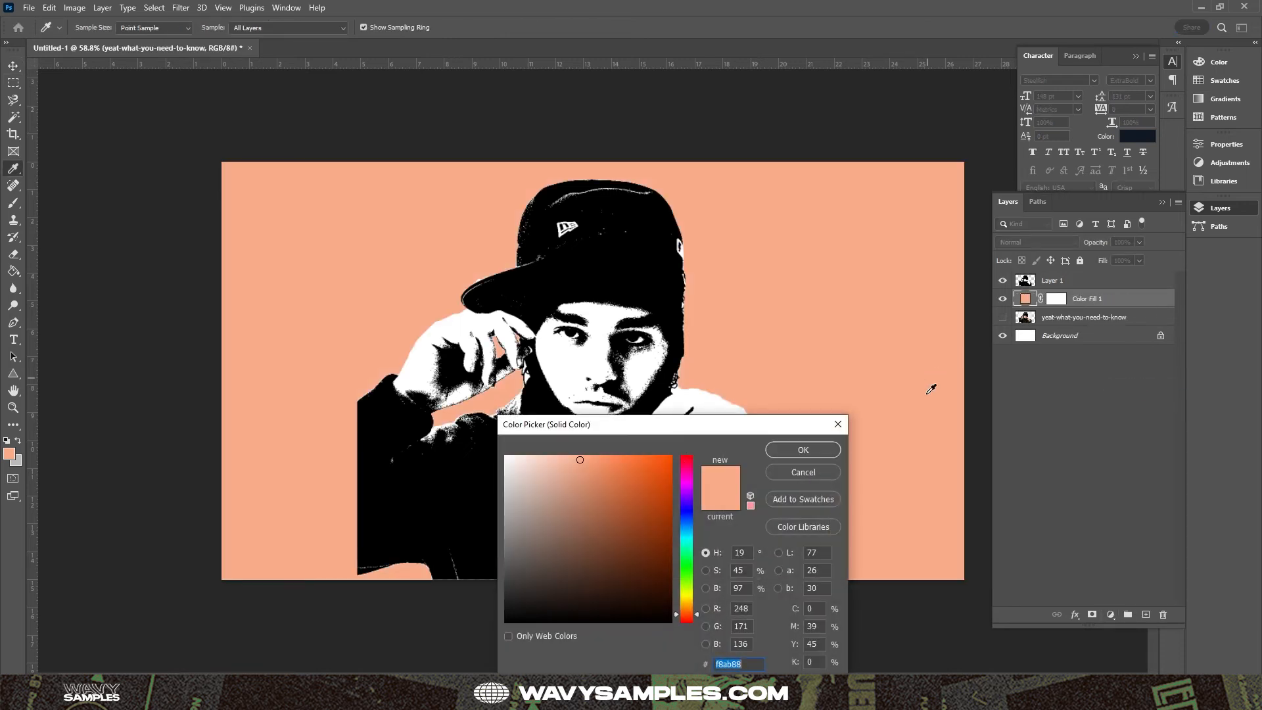
{"action": "left_click", "coordinate": [807, 449]}
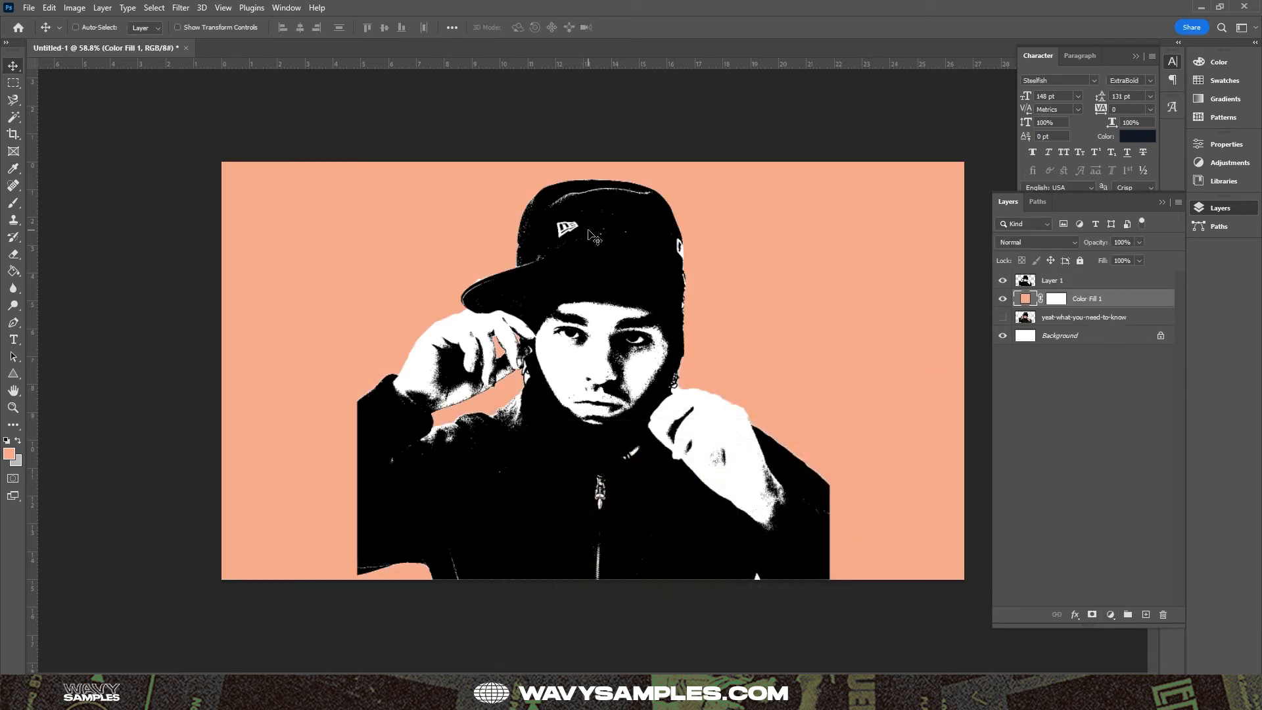
Scale the black-and-white cutout down so that the peach background surrounds it on all sides.
{"action": "left_click", "coordinate": [1078, 281]}
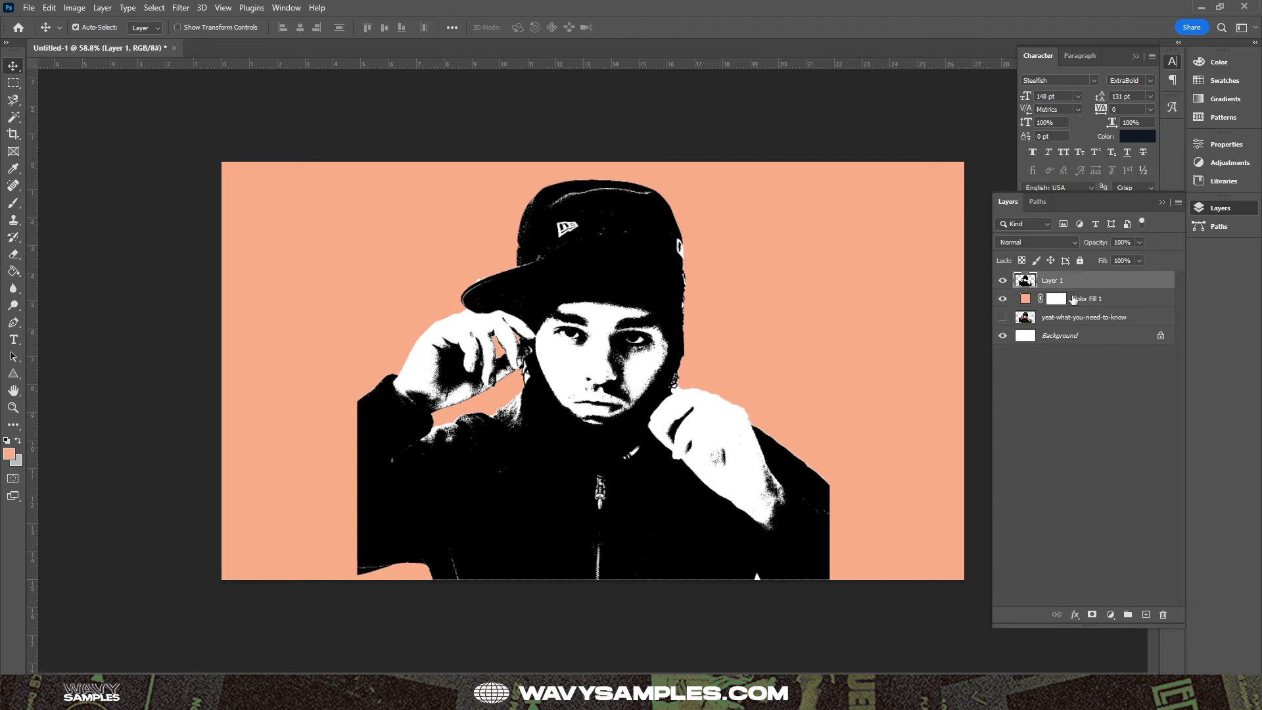
{"action": "key", "text": "ctrl+t"}
{"action": "left_click_drag", "start_coordinate": [356, 572], "coordinate": [393, 533]}
{"action": "key", "text": "Return"}
Select the black areas of the cutout with Color Range, using sampled colours and an increased fuzziness.
{"action": "left_click", "coordinate": [154, 8]}
{"action": "left_click", "coordinate": [154, 8]}
{"action": "left_click", "coordinate": [154, 8]}
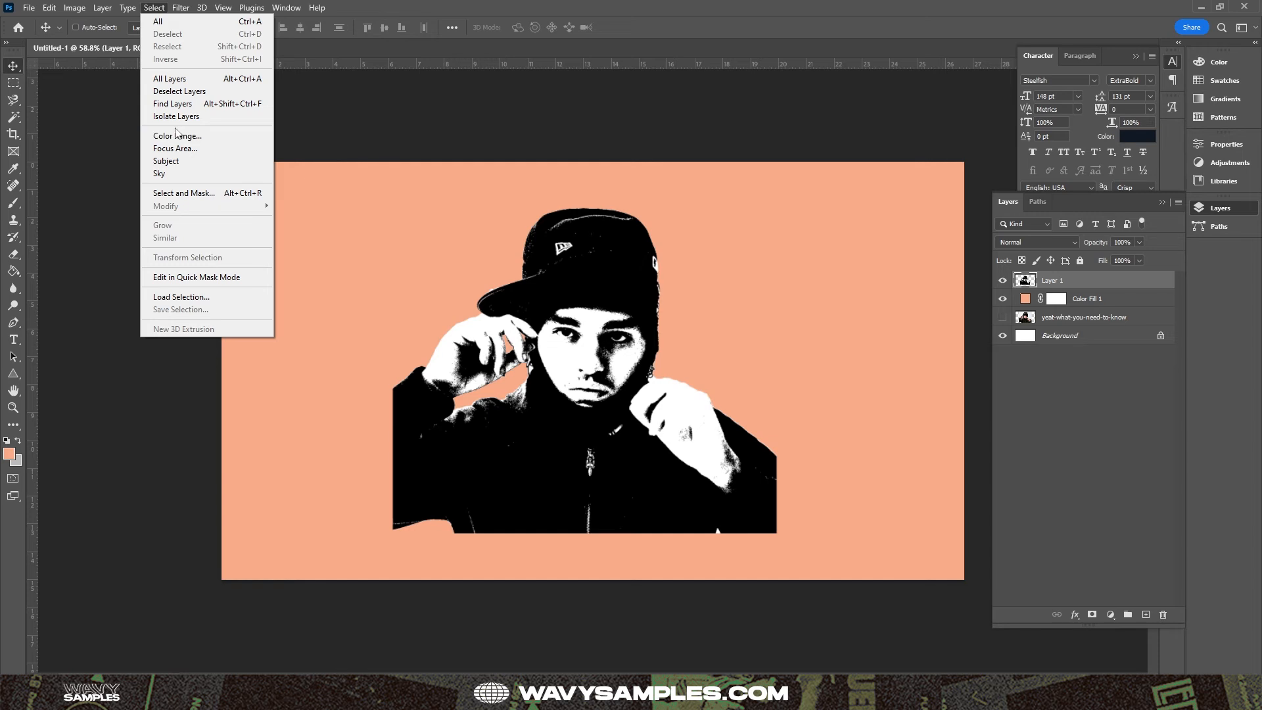
{"action": "left_click", "coordinate": [176, 136]}
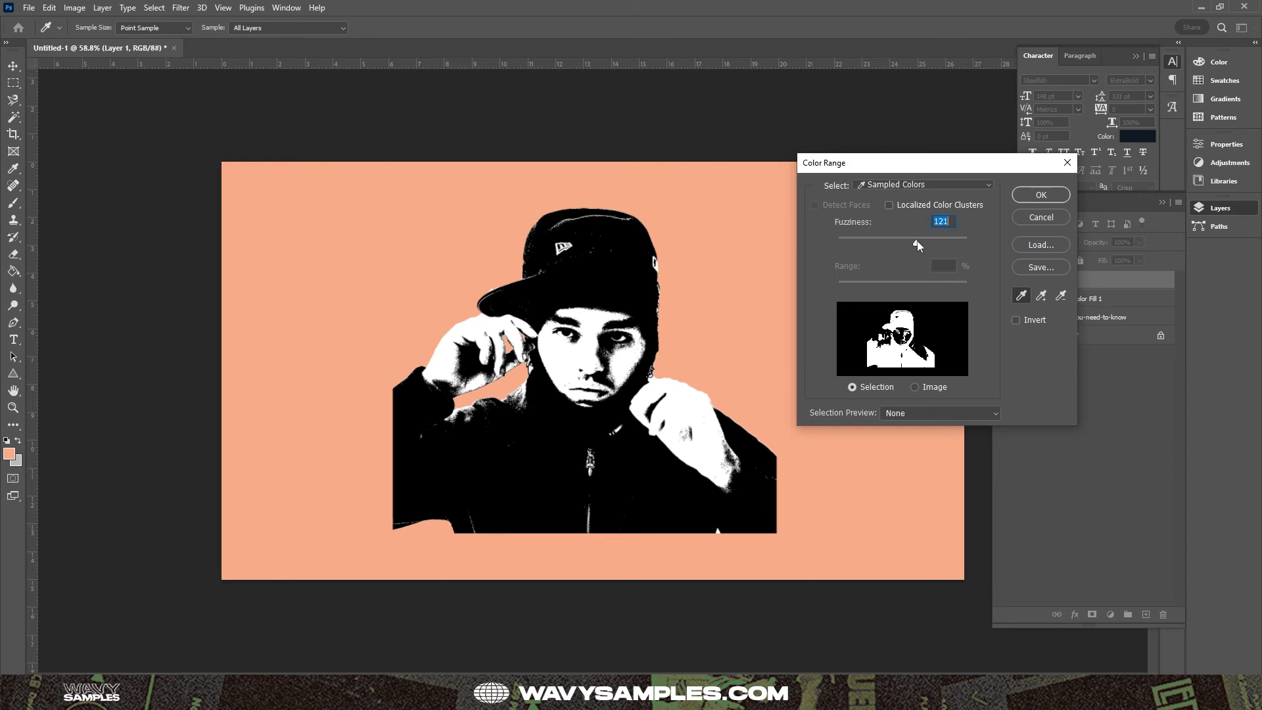
{"action": "left_click", "coordinate": [922, 240]}
{"action": "left_click", "coordinate": [1047, 196]}
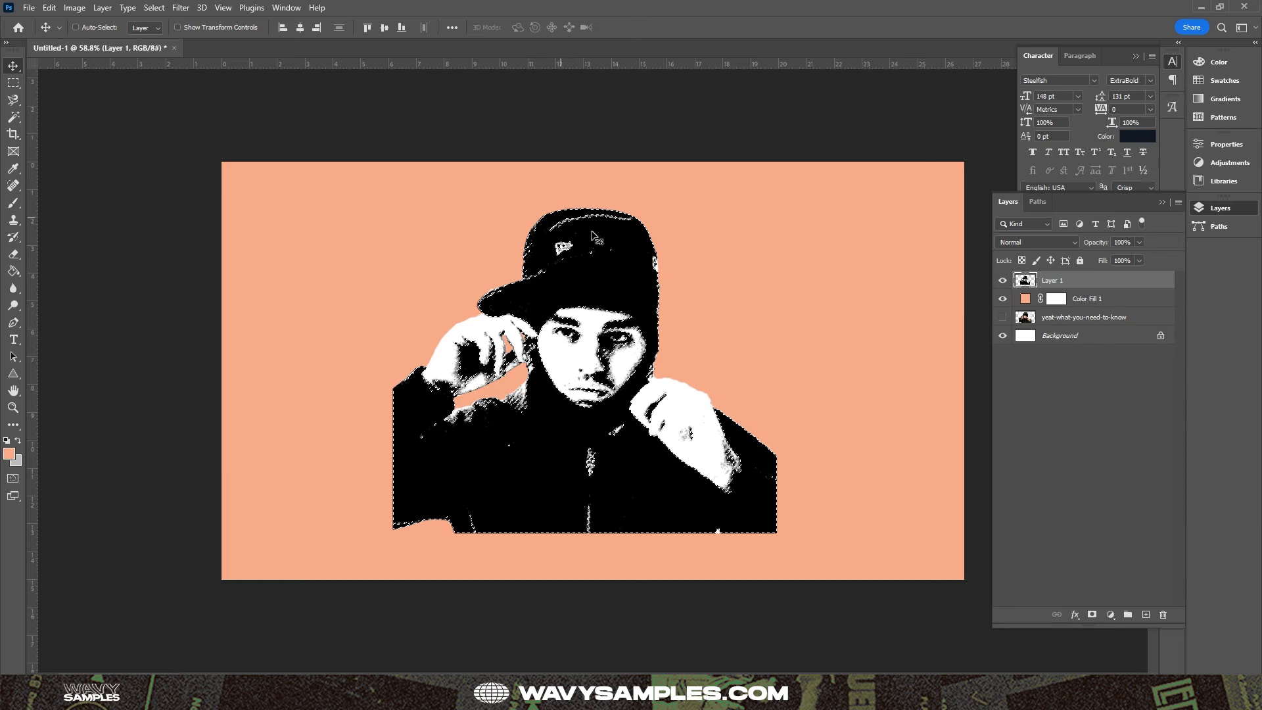
Copy the selected black areas to a new layer and delete the black-and-white cutout layer beneath it.
{"action": "left_click", "coordinate": [13, 82]}
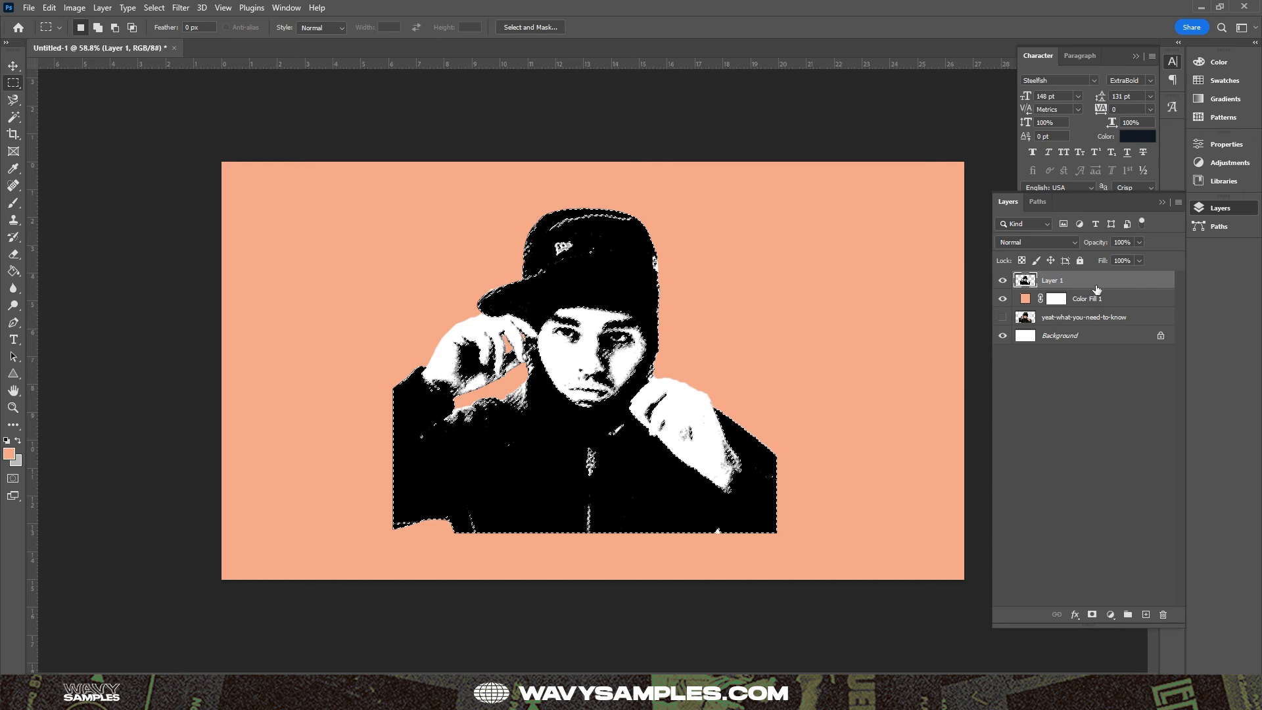
{"action": "right_click", "coordinate": [574, 252]}
{"action": "left_click", "coordinate": [677, 350]}
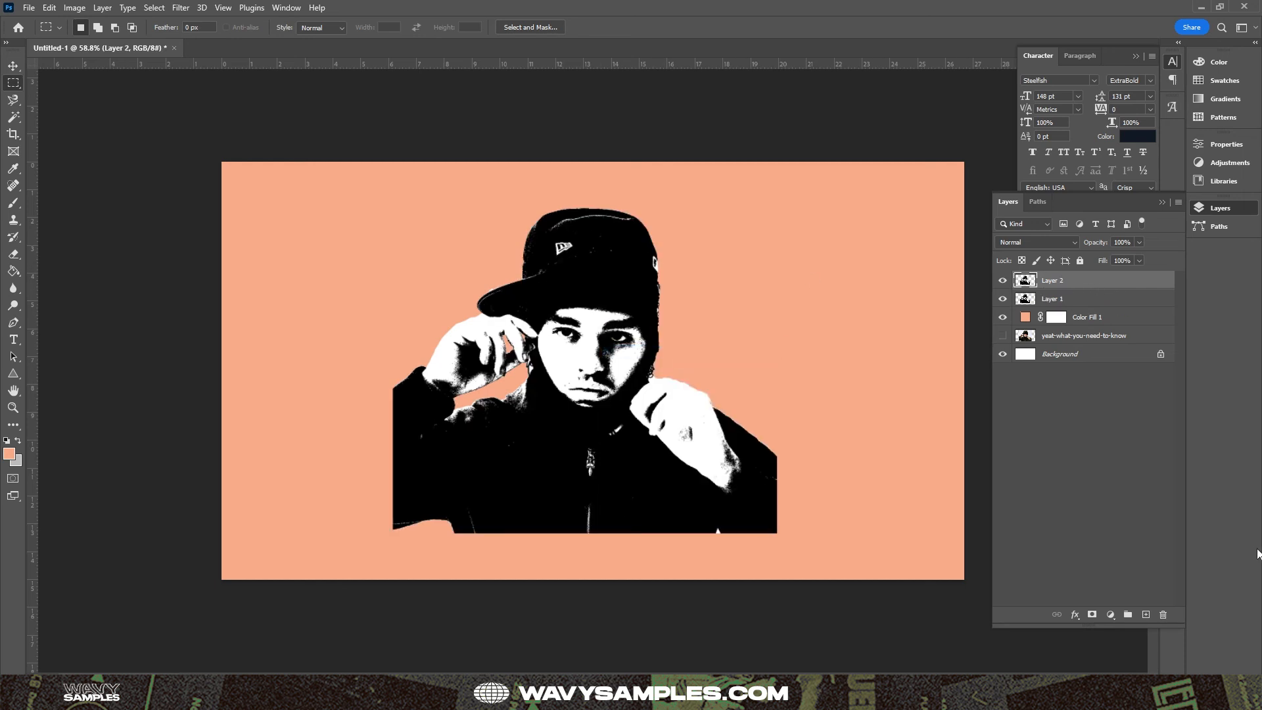
{"action": "left_click", "coordinate": [1071, 299]}
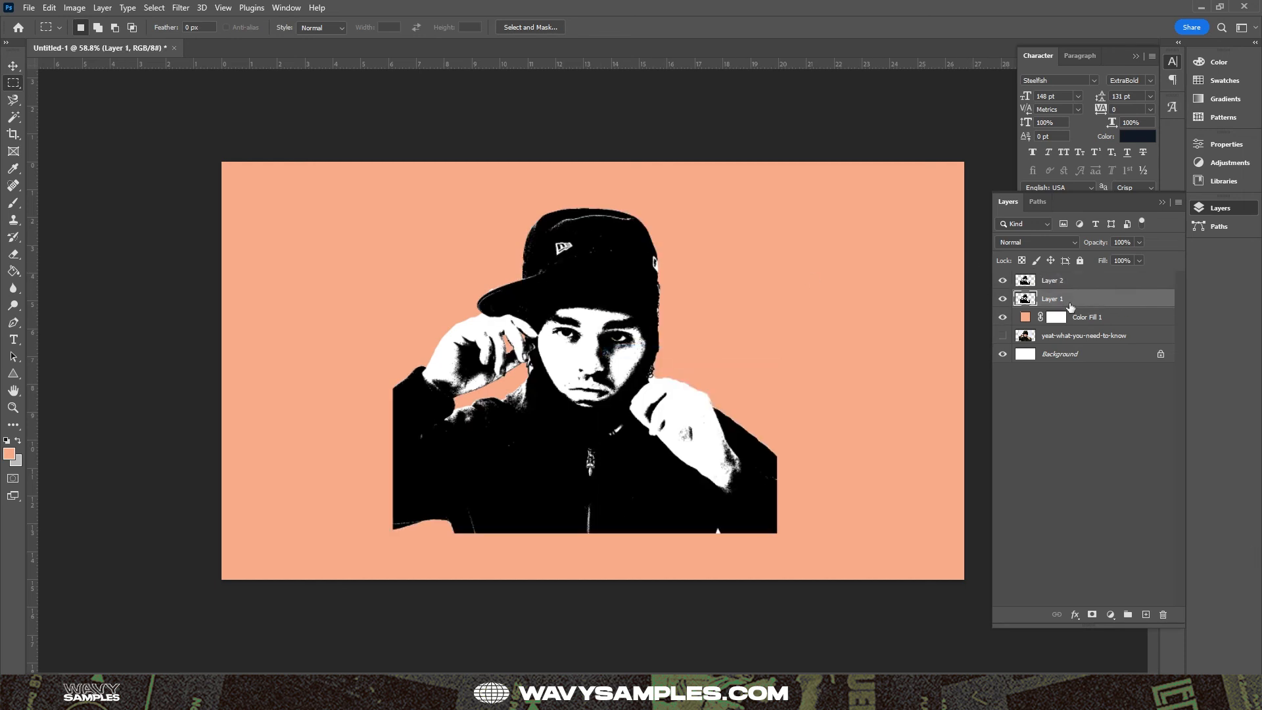
{"action": "key", "text": "Delete"}
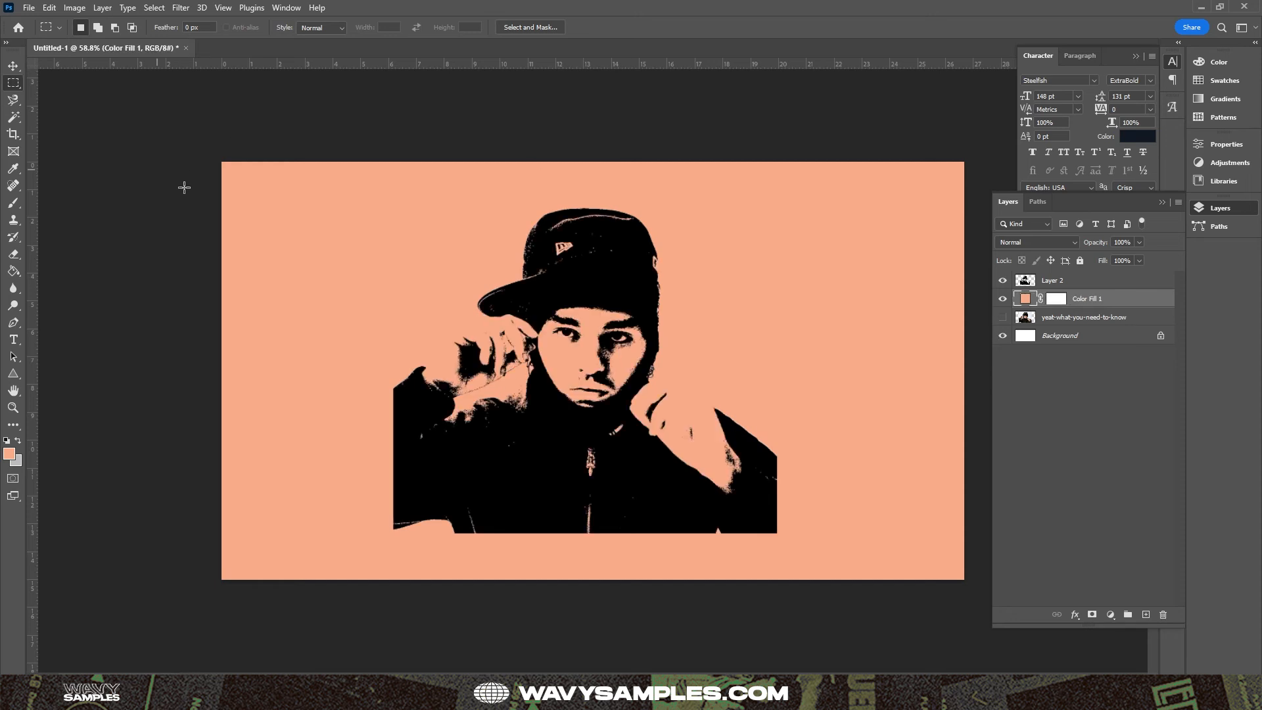
Add the white text BEATNAME in Steelfish ExtraBold at 148 pt near the top of the canvas, behind the figure.
{"action": "key", "text": "v"}
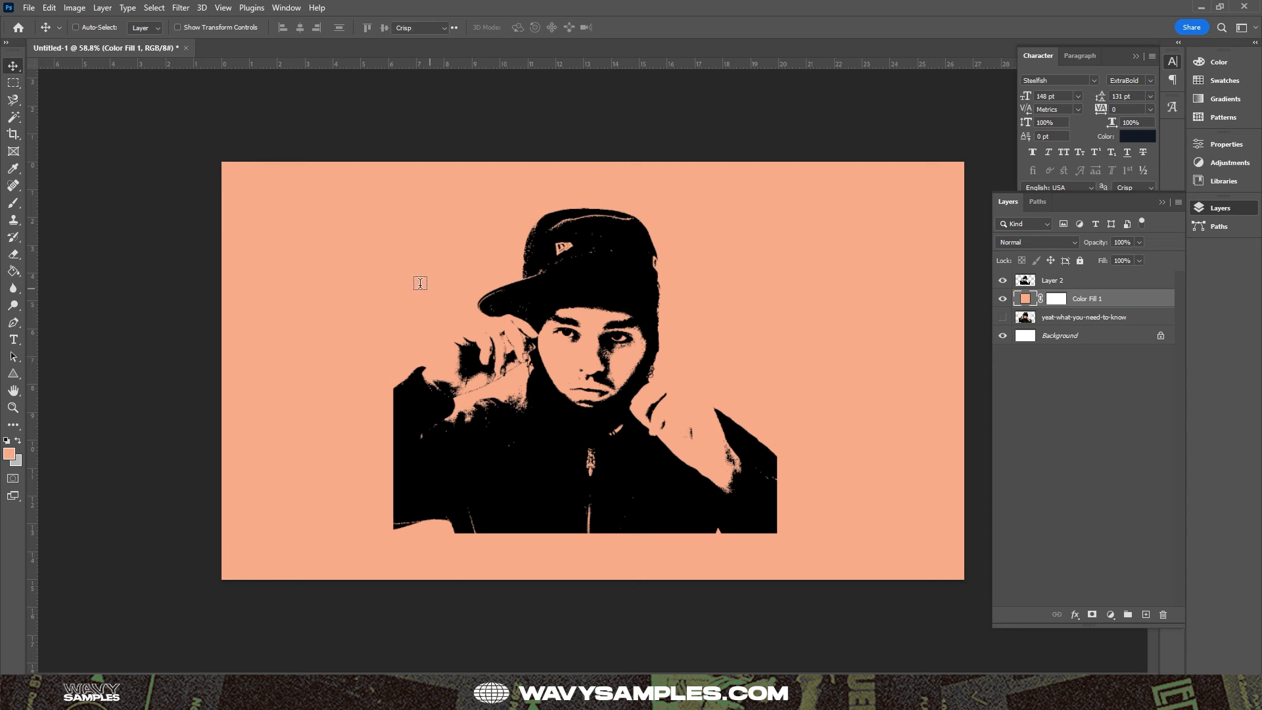
{"action": "key", "text": "t"}
{"action": "left_click", "coordinate": [347, 227]}
{"action": "left_click", "coordinate": [526, 27]}
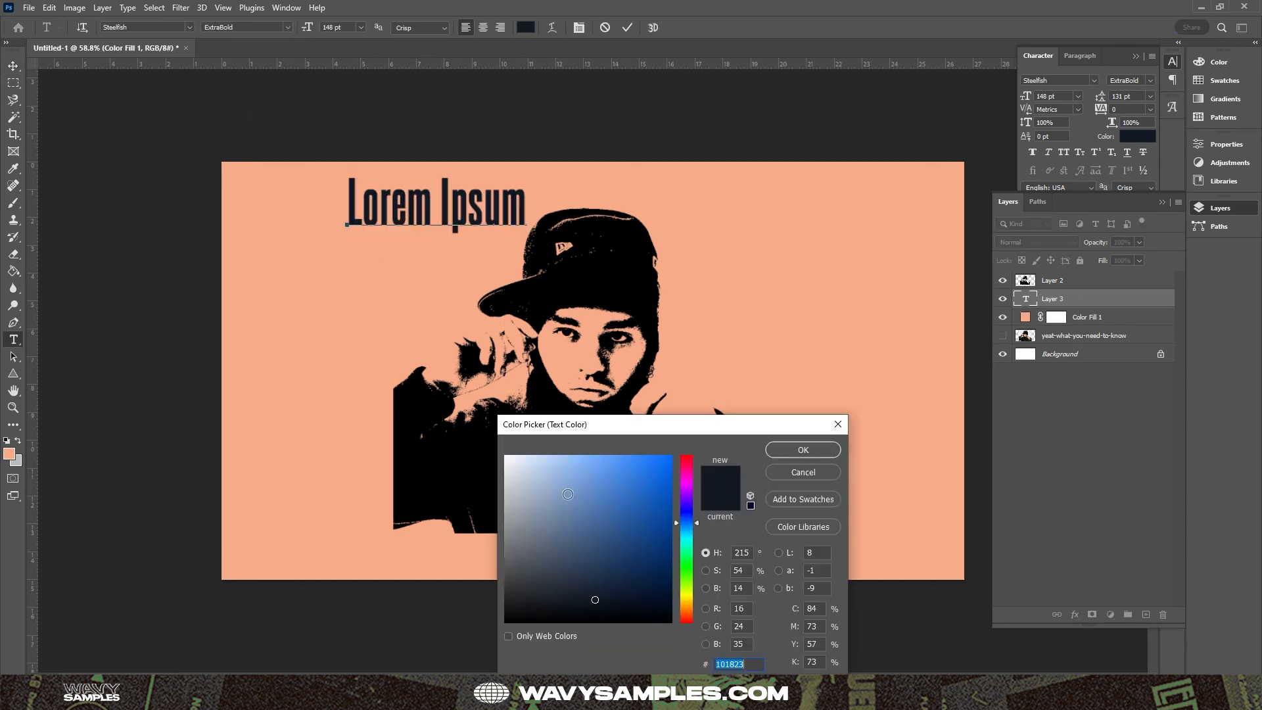
{"action": "left_click", "coordinate": [505, 456]}
{"action": "left_click", "coordinate": [787, 449]}
{"action": "type", "text": "BE"}
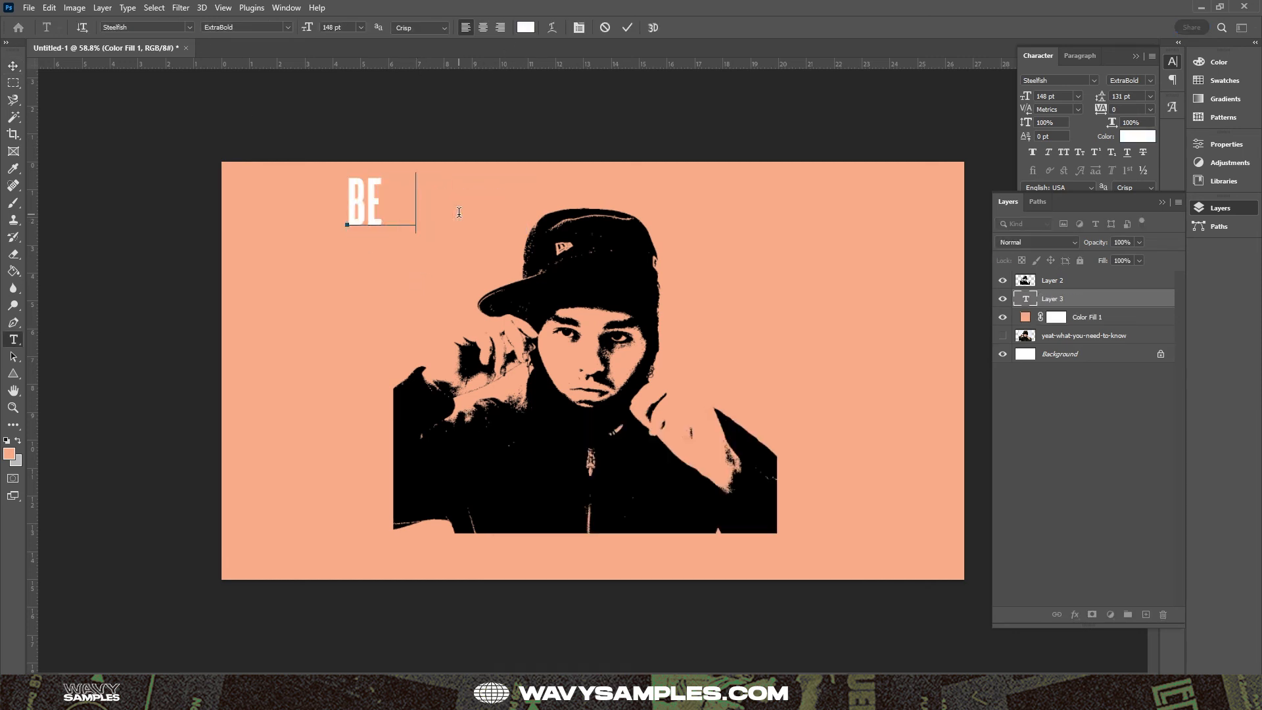
{"action": "type", "text": "ATNAME"}
{"action": "left_click", "coordinate": [627, 27]}
Enlarge the BEATNAME title, centre it behind the figure's head, and paste in the signature text below the figure.
{"action": "key", "text": "ctrl+t"}
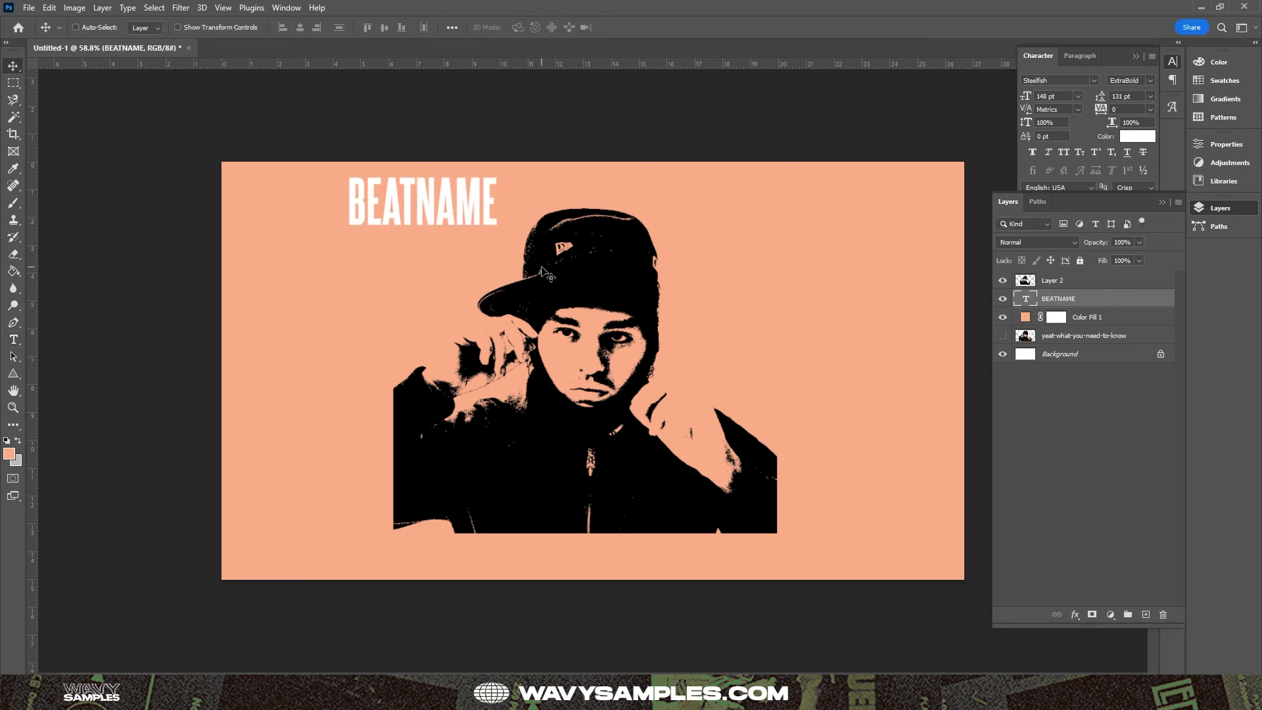
{"action": "left_click_drag", "start_coordinate": [502, 204], "coordinate": [783, 204]}
{"action": "left_click_drag", "start_coordinate": [633, 233], "coordinate": [656, 291]}
{"action": "key", "text": "Return"}
{"action": "left_click_drag", "start_coordinate": [745, 279], "coordinate": [752, 297]}
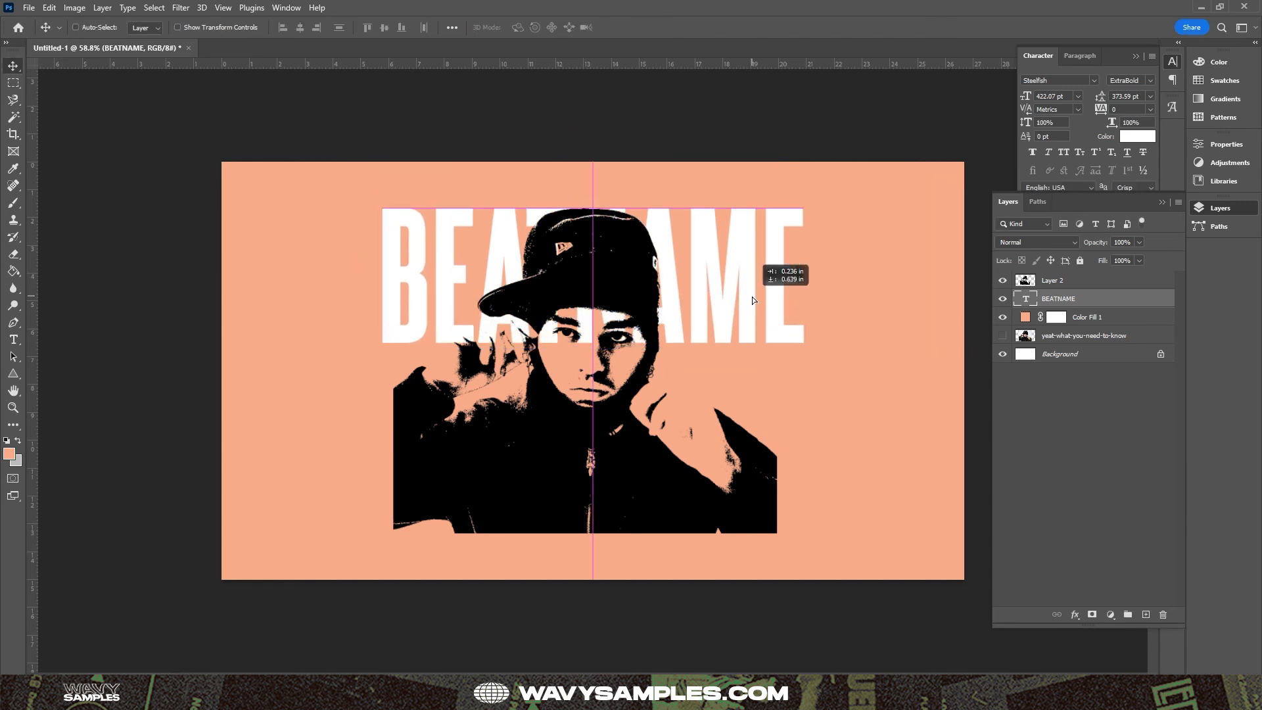
{"action": "key", "text": "ctrl+v"}
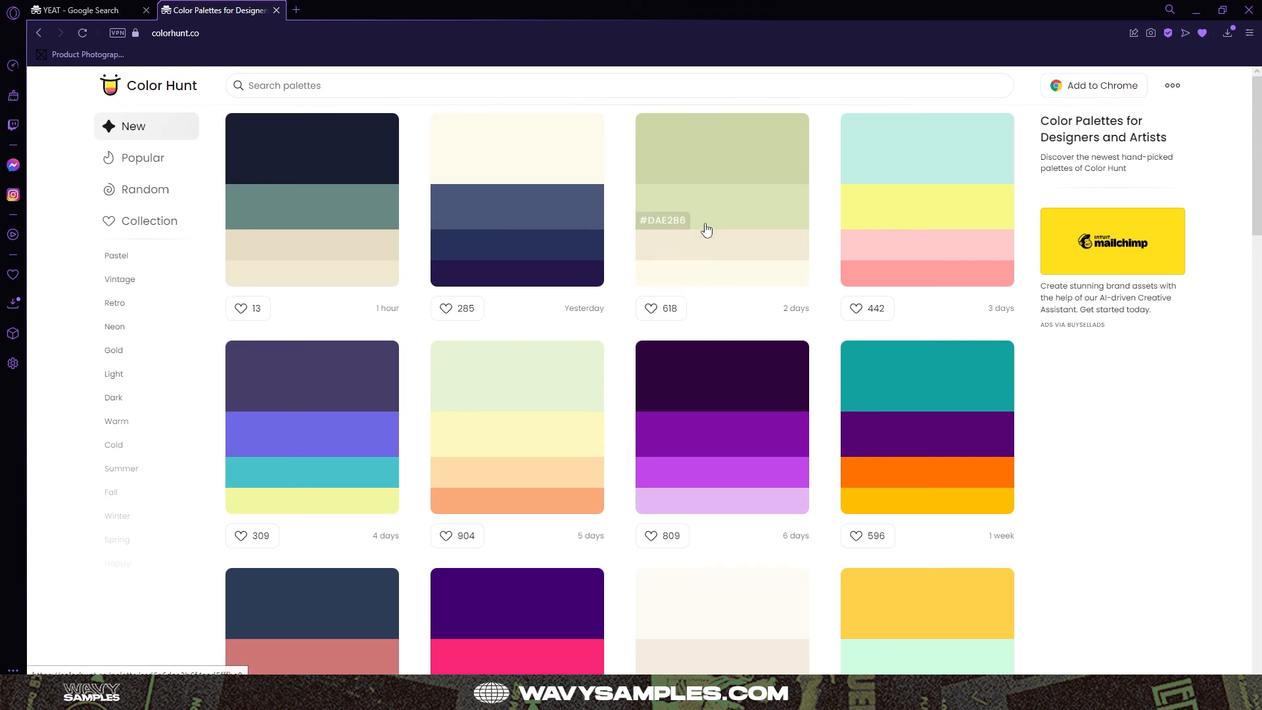
Copy the light green #DAE2B6 from Color Hunt in the browser and apply it to Photoshop's foreground colour and the background fill layer.
{"action": "left_click", "coordinate": [678, 228]}
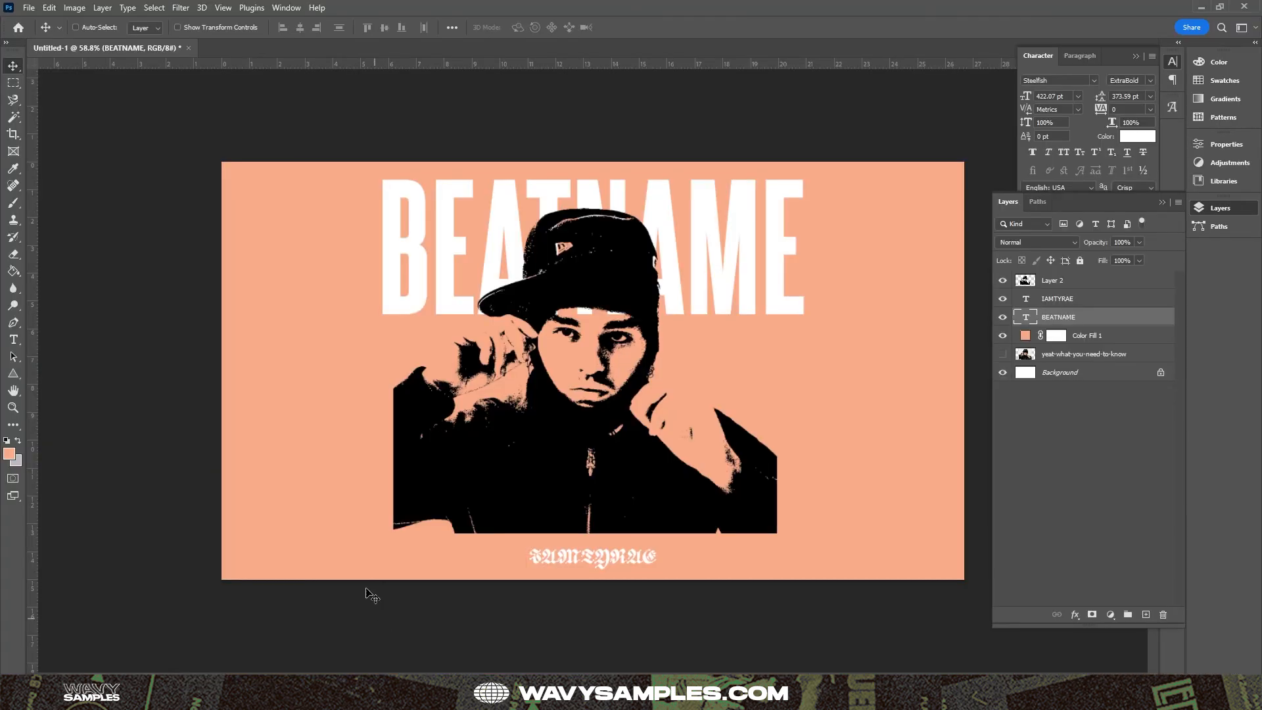
{"action": "left_click", "coordinate": [8, 453]}
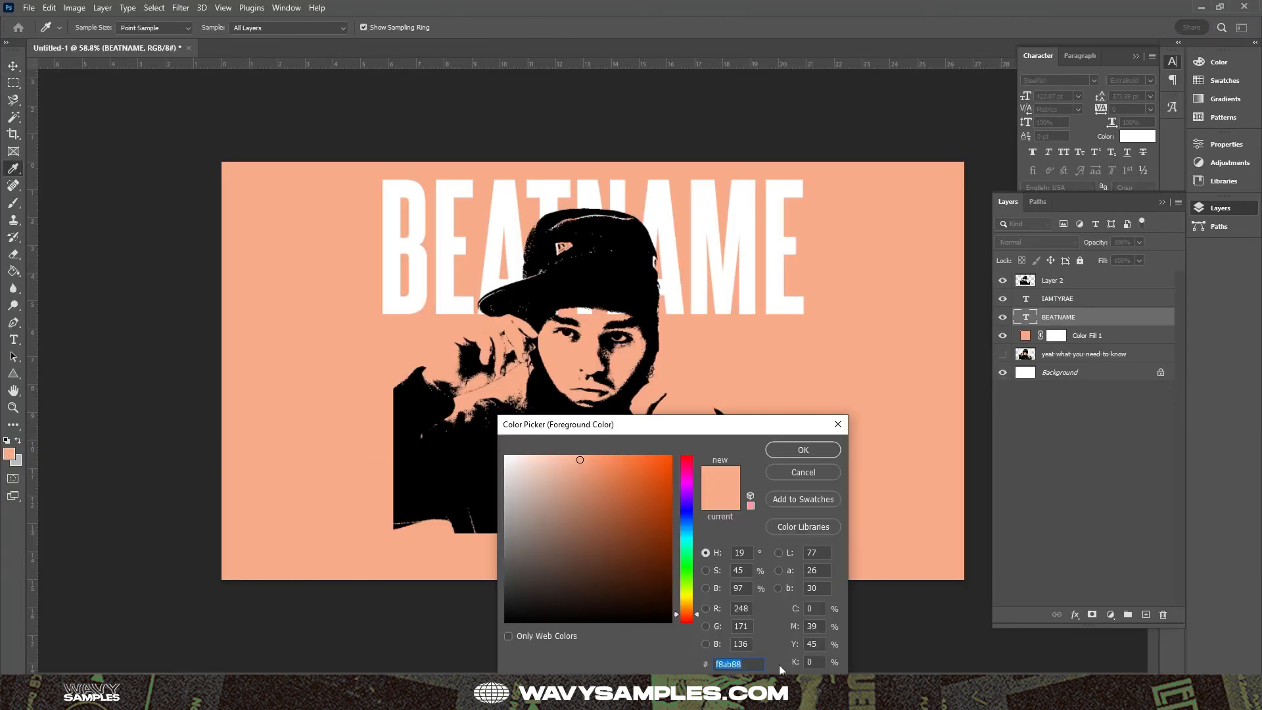
{"action": "key", "text": "ctrl+v"}
{"action": "left_click", "coordinate": [805, 449]}
{"action": "double_click", "coordinate": [1026, 336]}
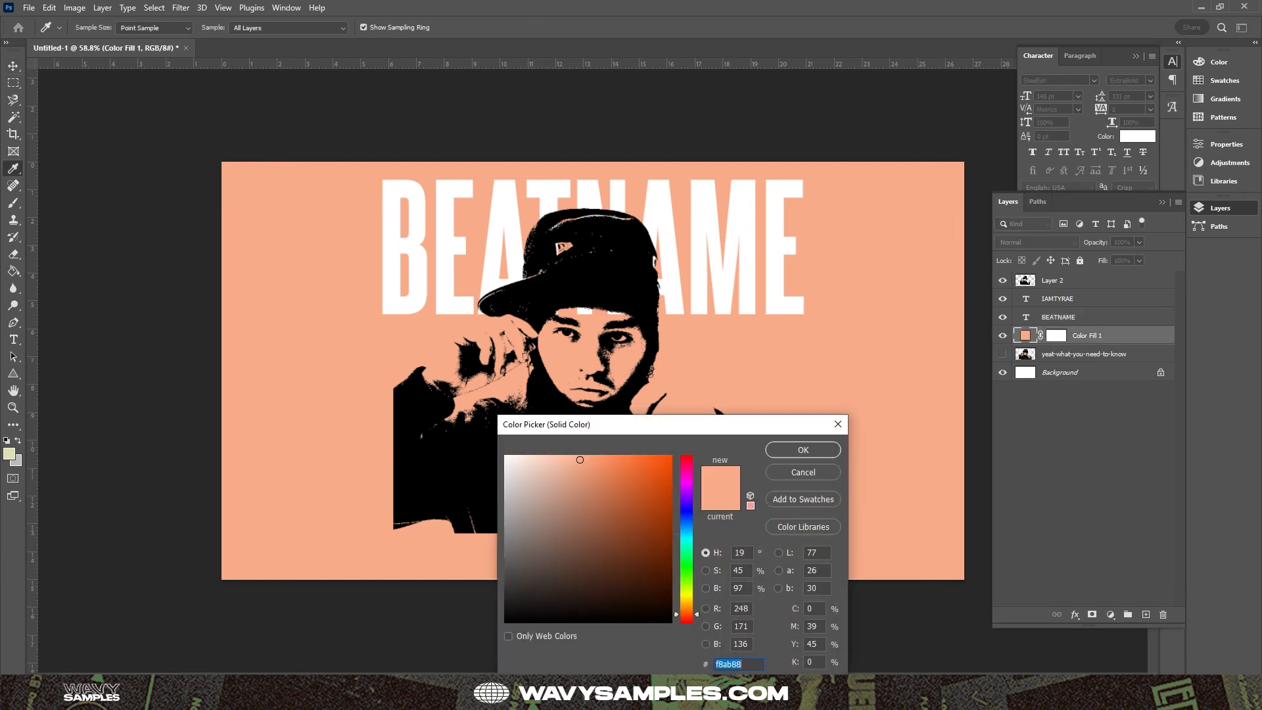
{"action": "key", "text": "ctrl+v"}
{"action": "key", "text": "Return"}
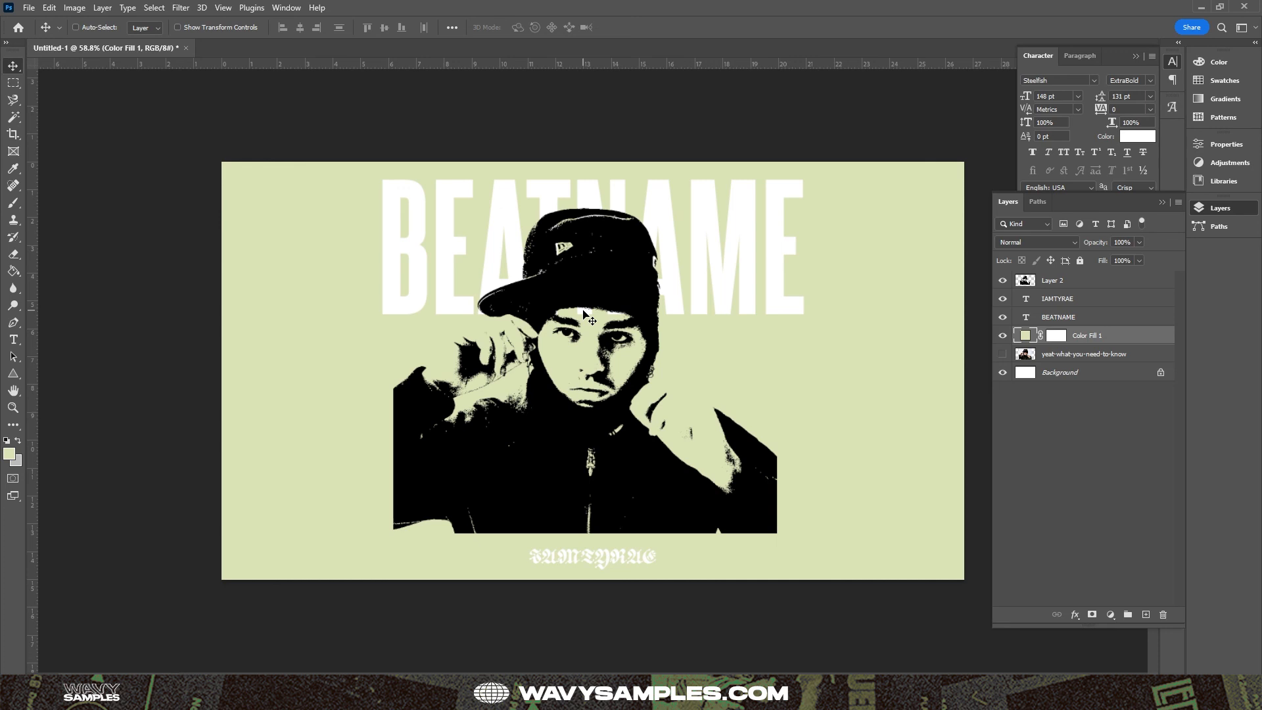
Hide both text layers, scale the black figure layer to about 82.5%, and centre it on the canvas.
{"action": "left_click", "coordinate": [1003, 316]}
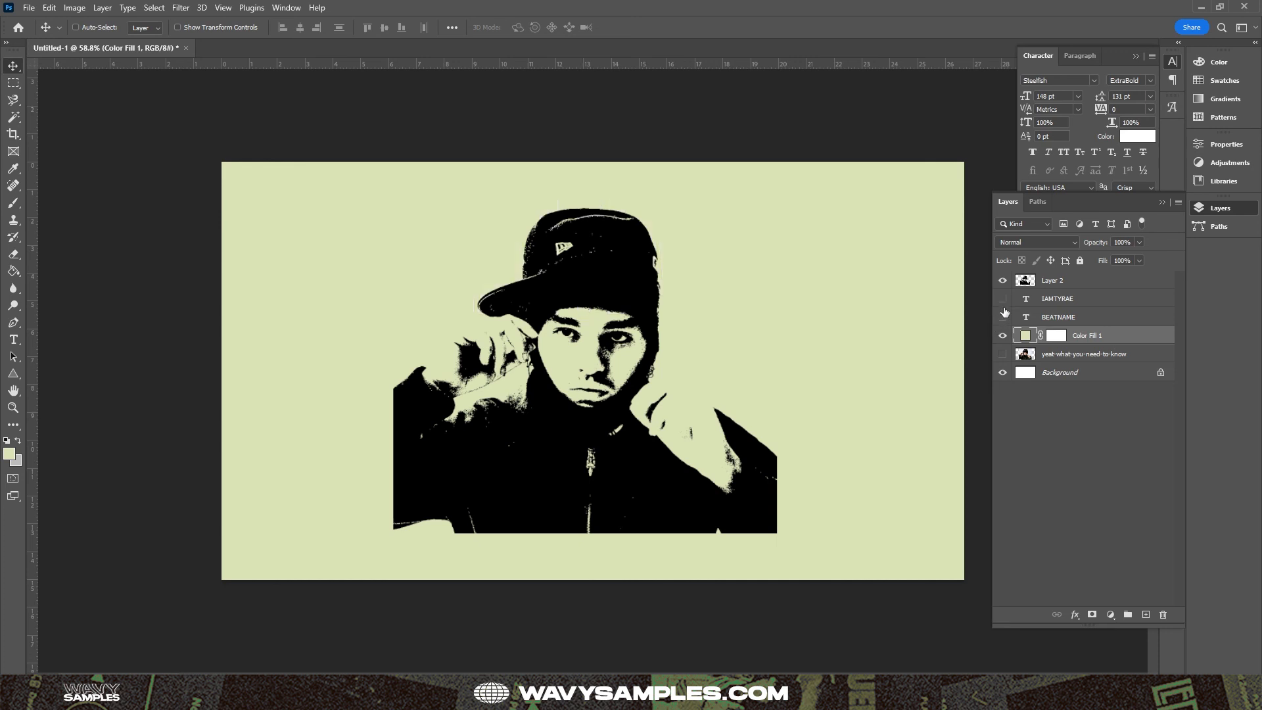
{"action": "left_click", "coordinate": [1054, 281]}
{"action": "key", "text": "ctrl+t"}
{"action": "left_click_drag", "start_coordinate": [780, 371], "coordinate": [719, 361]}
{"action": "left_click_drag", "start_coordinate": [599, 378], "coordinate": [642, 378]}
{"action": "key", "text": "Return"}
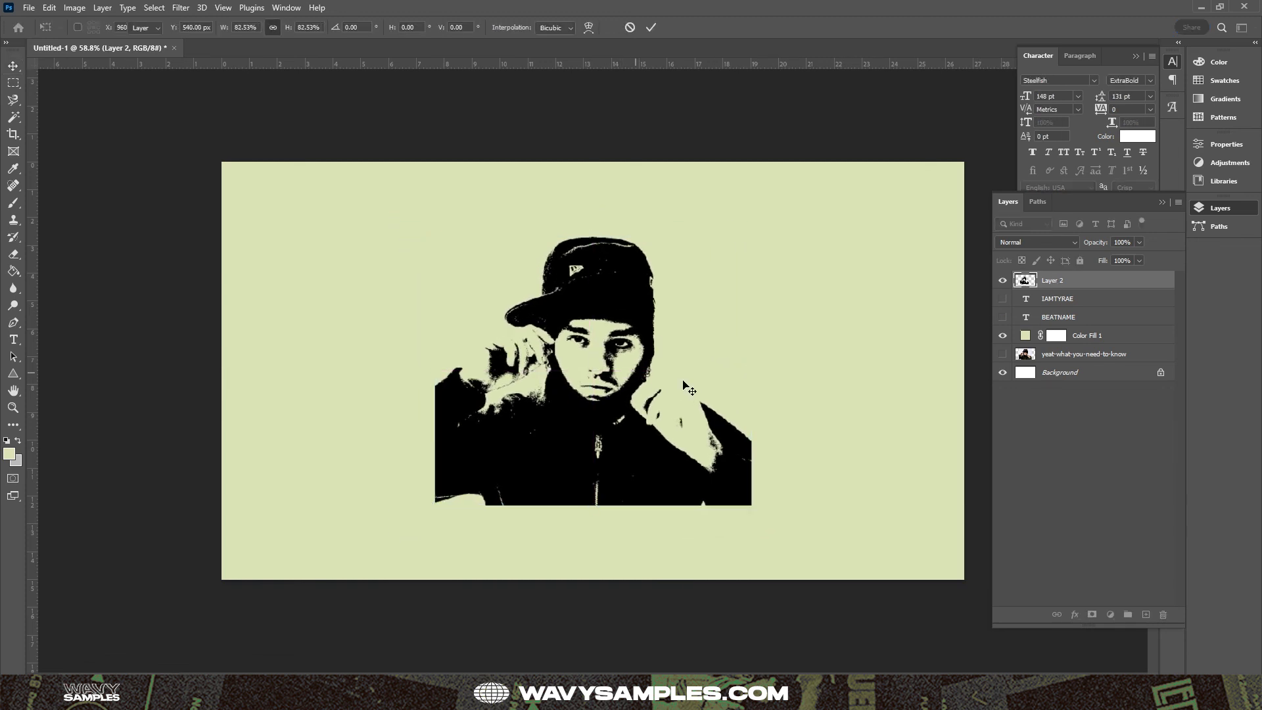